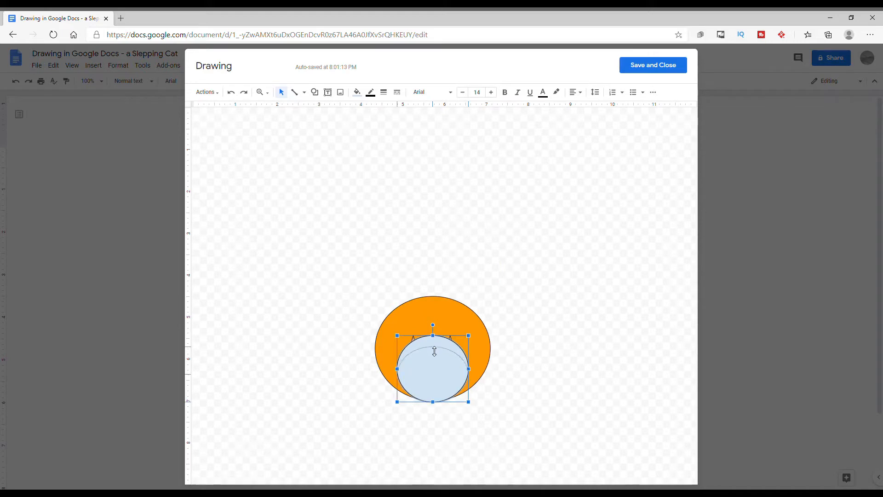
- Adjust the height of the cat's head ellipse slightly and fill it with the same orange as the body
{"action": "left_click_drag", "start_coordinate": [434, 351], "coordinate": [434, 349]}
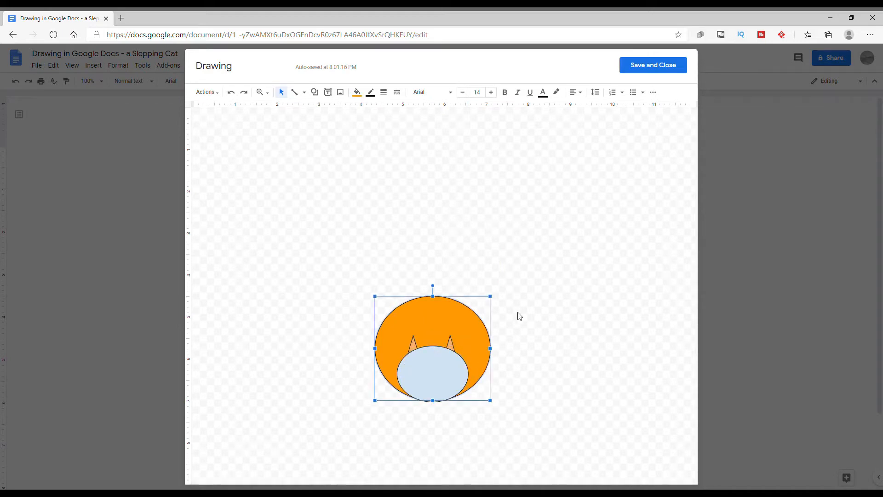
{"action": "left_click", "coordinate": [357, 92]}
{"action": "left_click", "coordinate": [380, 149]}
- Move the cat's right-hand ear outward so it sits on the upper right edge of the head
{"action": "left_click_drag", "start_coordinate": [435, 356], "coordinate": [455, 341]}
{"action": "left_click", "coordinate": [562, 321]}
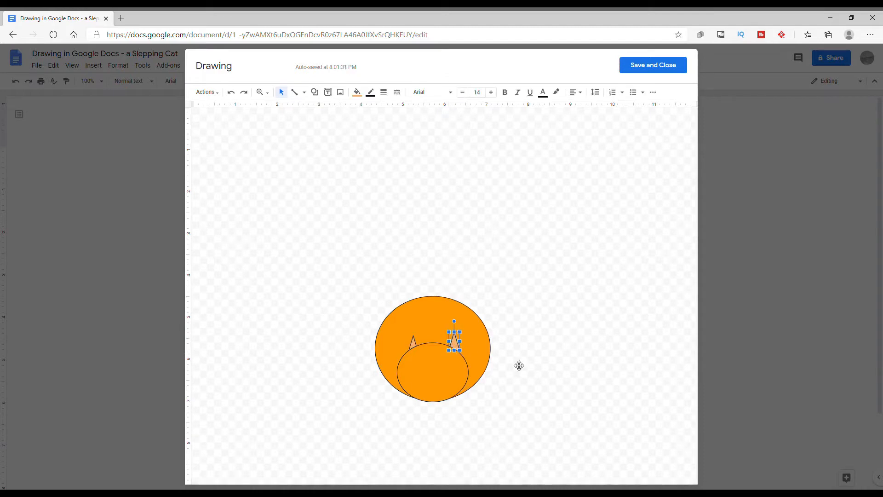
{"action": "left_click", "coordinate": [520, 329]}
- Draw a downward-pointing triangle, shrink it to nose size and place it in the middle of the cat's face
{"action": "left_click", "coordinate": [315, 92]}
{"action": "mouse_move", "coordinate": [350, 109]}
{"action": "left_click", "coordinate": [477, 175]}
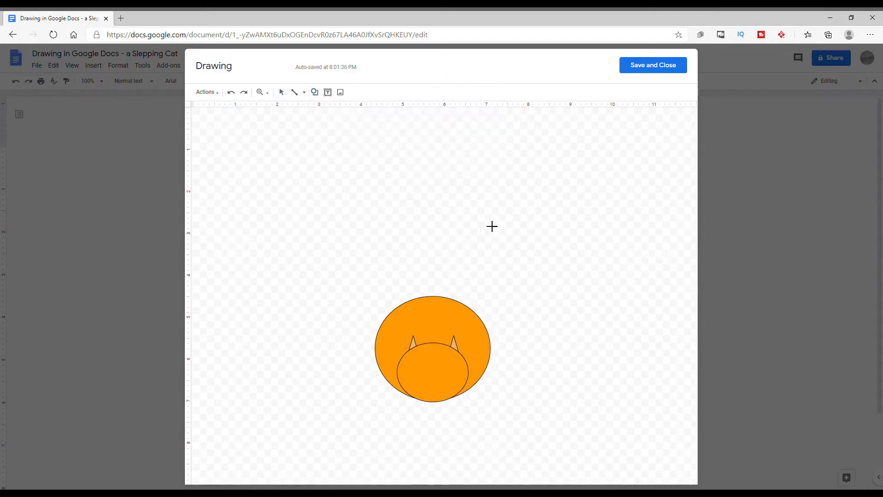
{"action": "left_click_drag", "start_coordinate": [479, 280], "coordinate": [529, 323]}
{"action": "left_click_drag", "start_coordinate": [479, 280], "coordinate": [492, 288]}
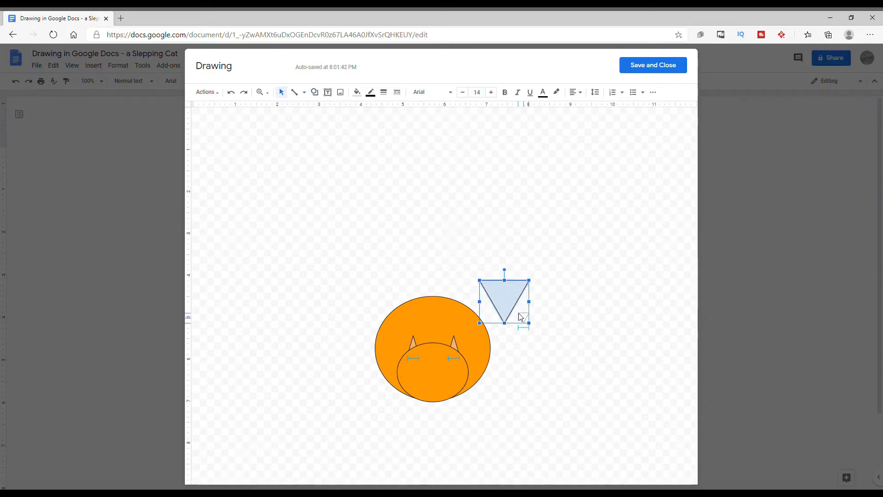
{"action": "left_click_drag", "start_coordinate": [523, 320], "coordinate": [435, 382]}
- Fill the triangular nose with magenta
{"action": "left_click", "coordinate": [356, 92]}
{"action": "left_click", "coordinate": [446, 148]}
{"action": "left_click", "coordinate": [497, 278]}
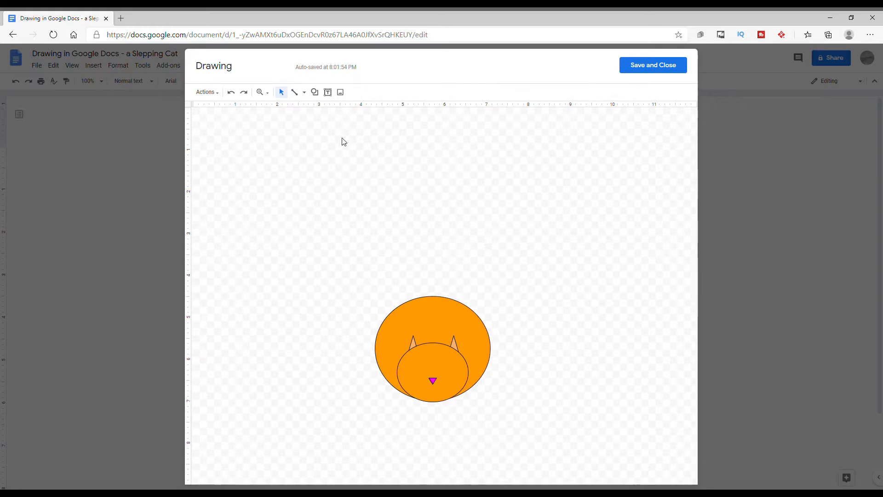
- Sketch the left half of the mouth with the Scribble tool as a small curve hanging from the nose
{"action": "left_click", "coordinate": [304, 92]}
{"action": "left_click", "coordinate": [318, 193]}
{"action": "left_click_drag", "start_coordinate": [426, 389], "coordinate": [434, 383]}
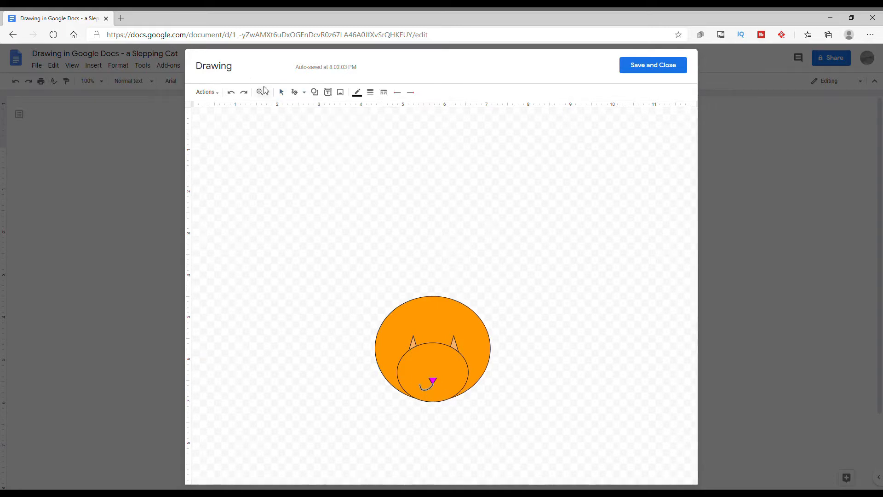
- Duplicate the mouth curve and move the copy to the empty area below the cat
{"action": "right_click", "coordinate": [433, 395]}
{"action": "left_click", "coordinate": [467, 286]}
{"action": "right_click", "coordinate": [542, 191]}
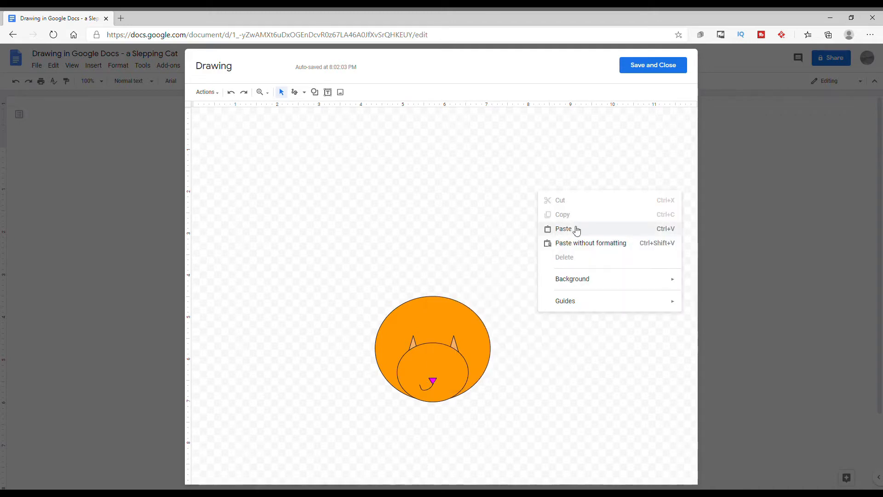
{"action": "left_click", "coordinate": [576, 231]}
{"action": "left_click_drag", "start_coordinate": [463, 417], "coordinate": [455, 403]}
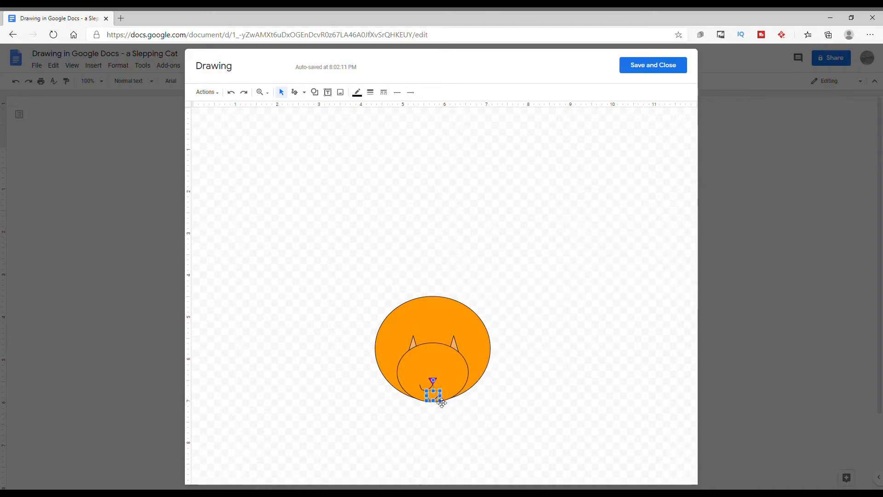
{"action": "left_click_drag", "start_coordinate": [488, 440], "coordinate": [486, 443]}
- Flip the copied mouth curve horizontally and place it under the nose as the right half of the mouth
{"action": "right_click", "coordinate": [480, 434]}
{"action": "left_click", "coordinate": [482, 438]}
{"action": "right_click", "coordinate": [481, 434]}
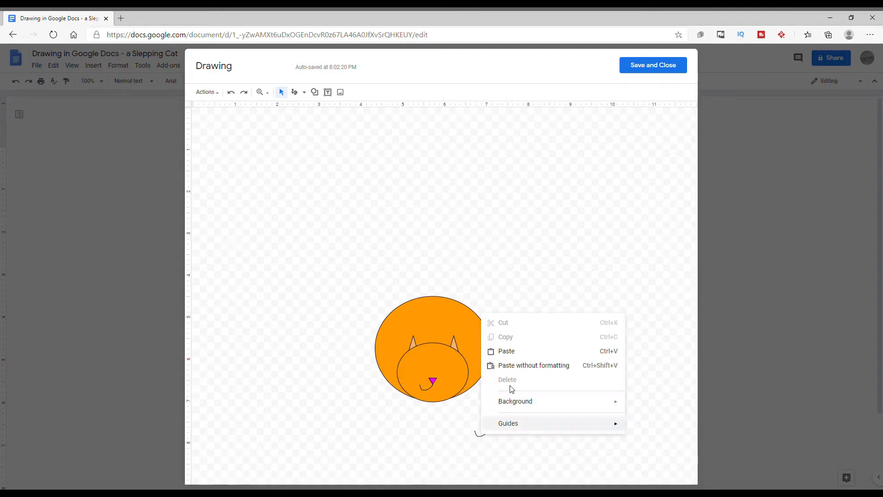
{"action": "left_click", "coordinate": [477, 434]}
{"action": "right_click", "coordinate": [481, 435]}
{"action": "mouse_move", "coordinate": [522, 414]}
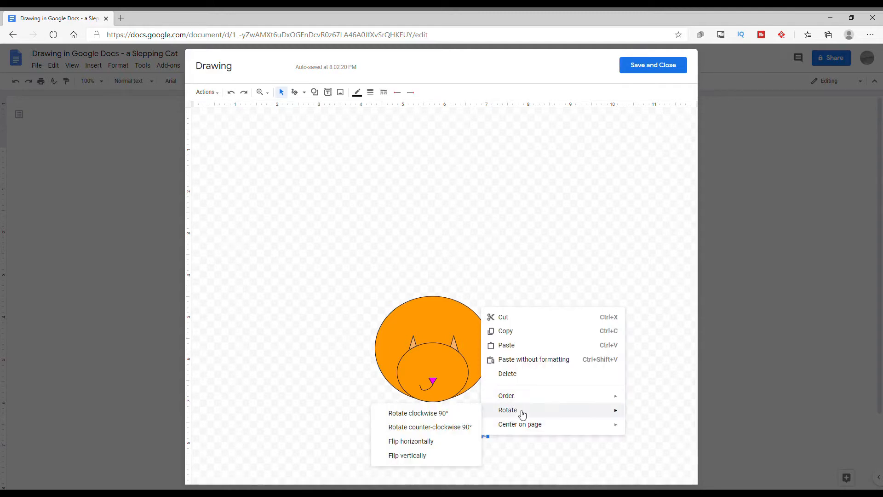
{"action": "left_click", "coordinate": [455, 441]}
{"action": "left_click_drag", "start_coordinate": [452, 391], "coordinate": [444, 390]}
{"action": "left_click", "coordinate": [550, 384]}
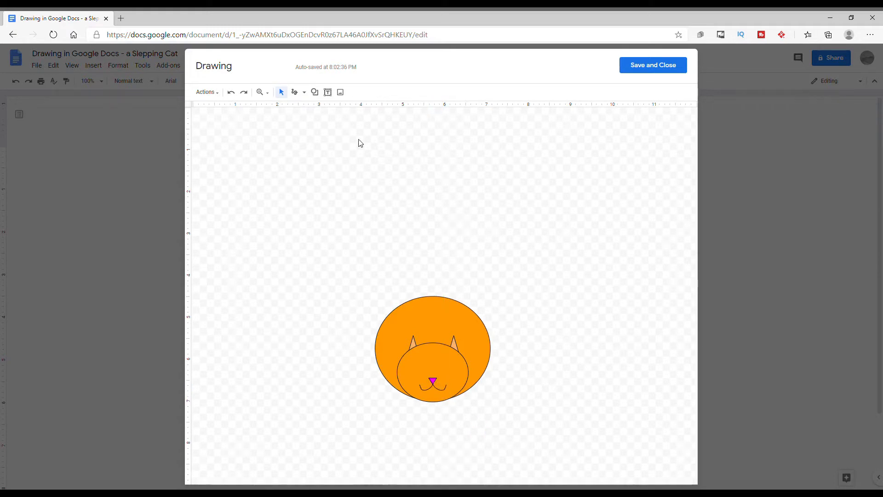
- Scribble a closed-eye arc above the left of the nose and place a copy of it as the right eye
{"action": "left_click", "coordinate": [305, 95]}
{"action": "left_click", "coordinate": [285, 92]}
{"action": "right_click", "coordinate": [424, 368]}
{"action": "left_click", "coordinate": [512, 213]}
{"action": "right_click", "coordinate": [512, 213]}
{"action": "left_click", "coordinate": [539, 266]}
{"action": "left_click_drag", "start_coordinate": [441, 378], "coordinate": [459, 371]}
{"action": "left_click", "coordinate": [550, 351]}
- Draw a closed curve for the tail, running from the body's lower left beneath the head and out past its right side
{"action": "mouse_move", "coordinate": [382, 393]}
{"action": "left_mouse_down"}
{"action": "mouse_move", "coordinate": [418, 418]}
{"action": "mouse_move", "coordinate": [488, 424]}
{"action": "left_mouse_up"}
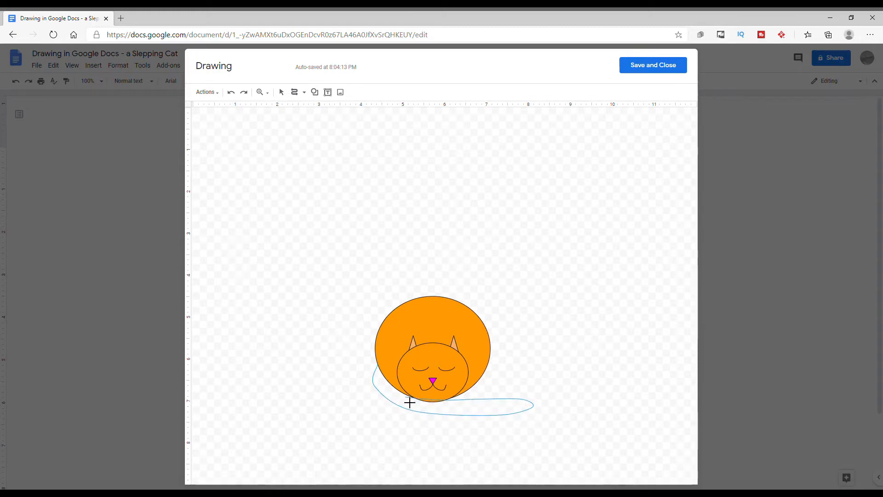
{"action": "left_click_drag", "start_coordinate": [385, 376], "coordinate": [383, 373]}
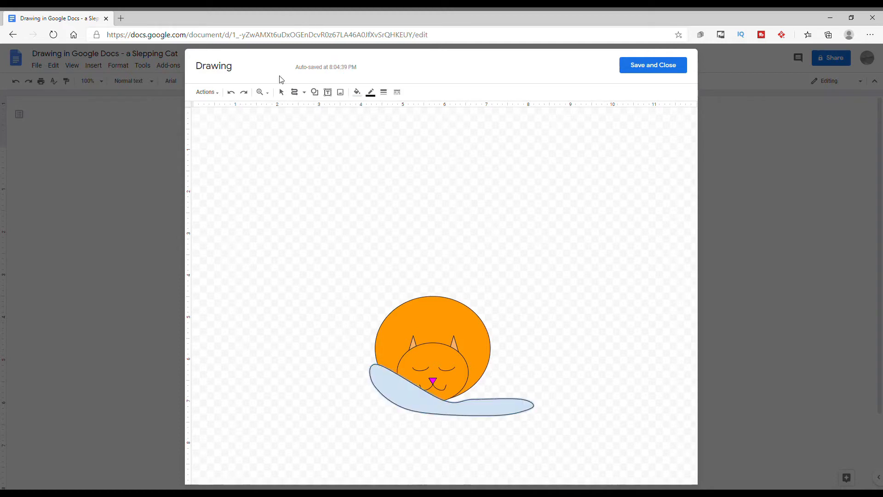
{"action": "left_click", "coordinate": [281, 92]}
- Send the tail shape to the back behind the cat and move it up slightly
{"action": "left_click", "coordinate": [455, 410]}
{"action": "right_click", "coordinate": [455, 412]}
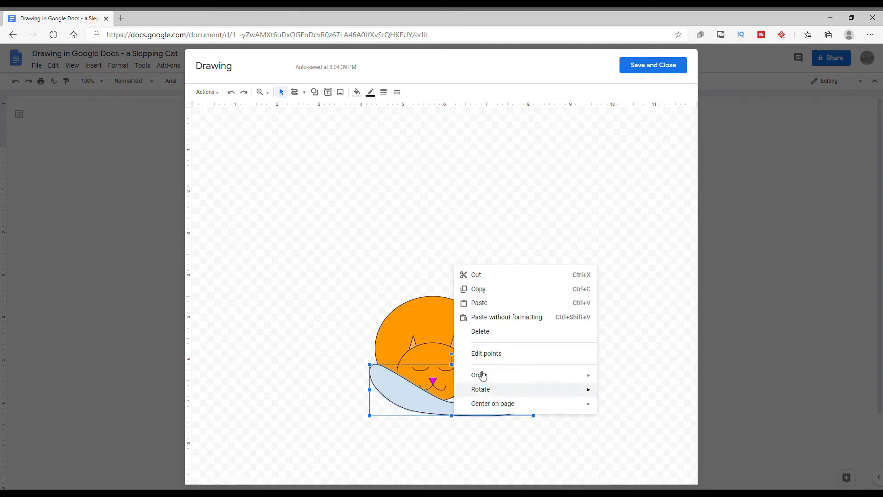
{"action": "mouse_move", "coordinate": [481, 375]}
{"action": "left_click", "coordinate": [412, 419]}
{"action": "left_click_drag", "start_coordinate": [490, 414], "coordinate": [488, 409]}
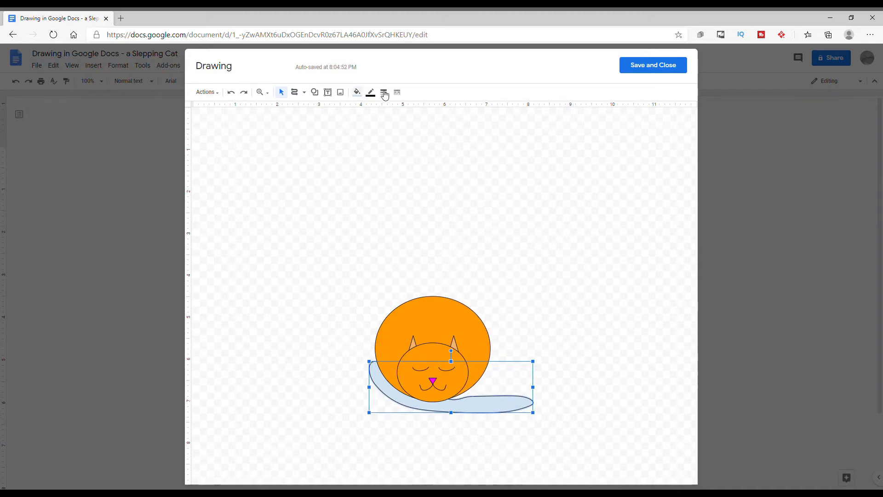
- Fill the tail with orange and narrow it slightly at both its left and right ends
{"action": "left_click", "coordinate": [356, 92]}
{"action": "left_click", "coordinate": [381, 152]}
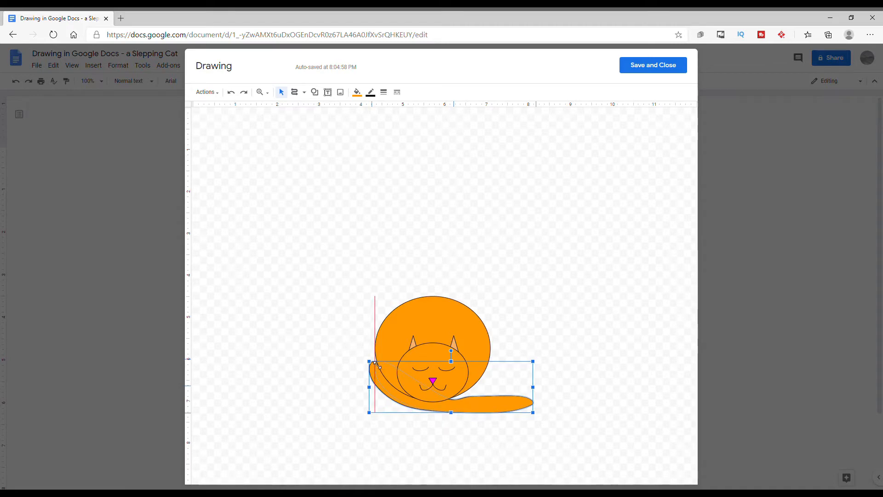
{"action": "left_click_drag", "start_coordinate": [377, 365], "coordinate": [372, 362]}
{"action": "left_click", "coordinate": [554, 308]}
{"action": "left_click", "coordinate": [493, 399]}
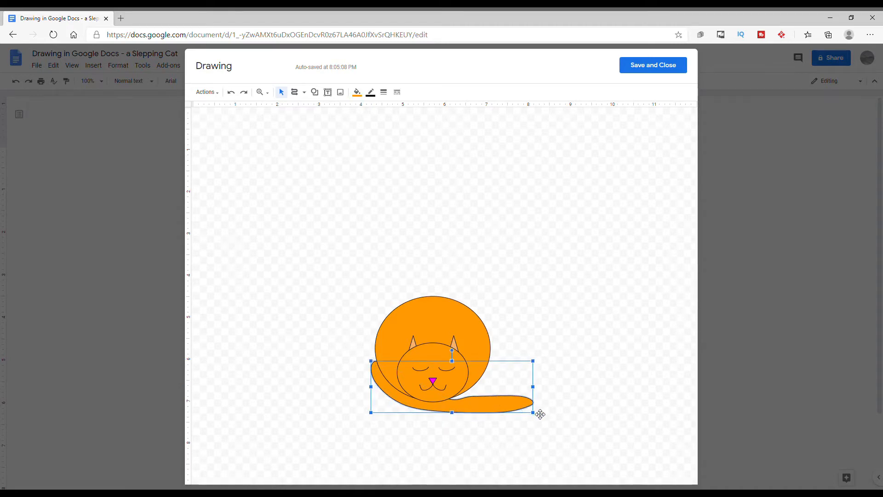
{"action": "left_click_drag", "start_coordinate": [523, 415], "coordinate": [521, 413]}
{"action": "left_click", "coordinate": [593, 310]}
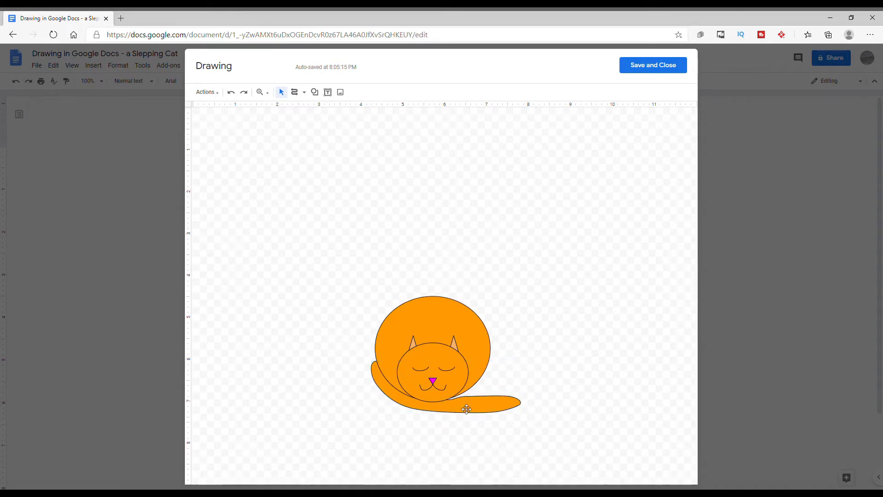
- Set the drawing background to a solid pale yellow
{"action": "right_click", "coordinate": [349, 162]}
{"action": "mouse_move", "coordinate": [437, 251]}
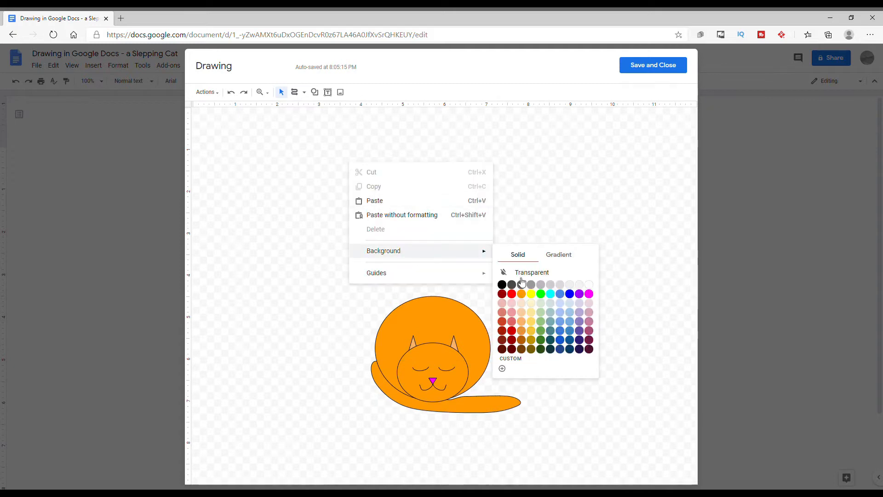
{"action": "left_click", "coordinate": [531, 305]}
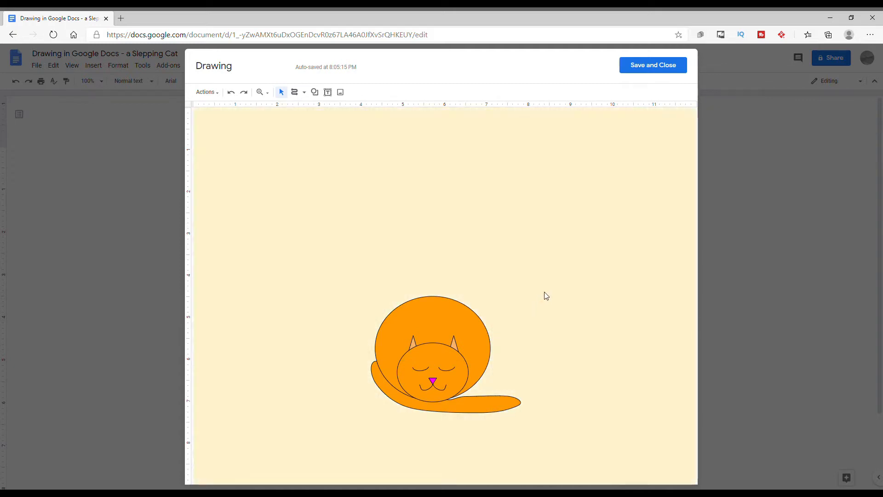
- Draw a full-width rectangle across the lower part of the canvas as the floor and send it behind the cat
{"action": "left_click", "coordinate": [314, 92]}
{"action": "left_click", "coordinate": [388, 116]}
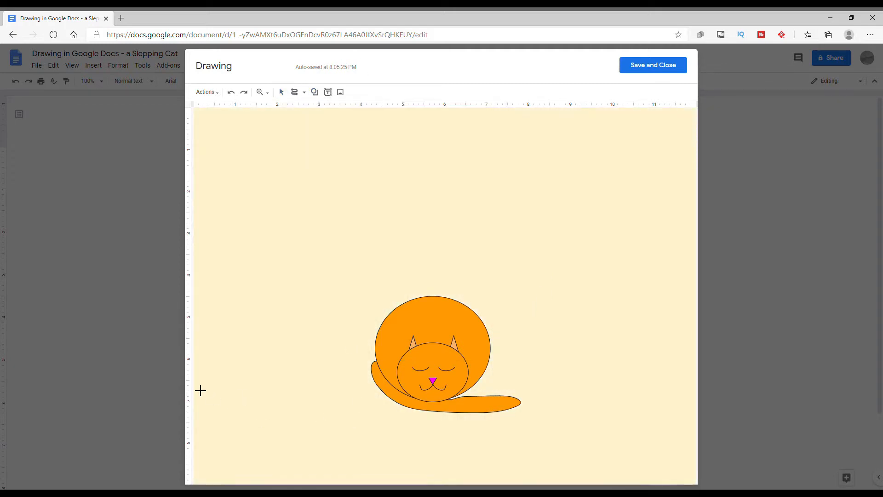
{"action": "left_click_drag", "start_coordinate": [194, 380], "coordinate": [696, 482]}
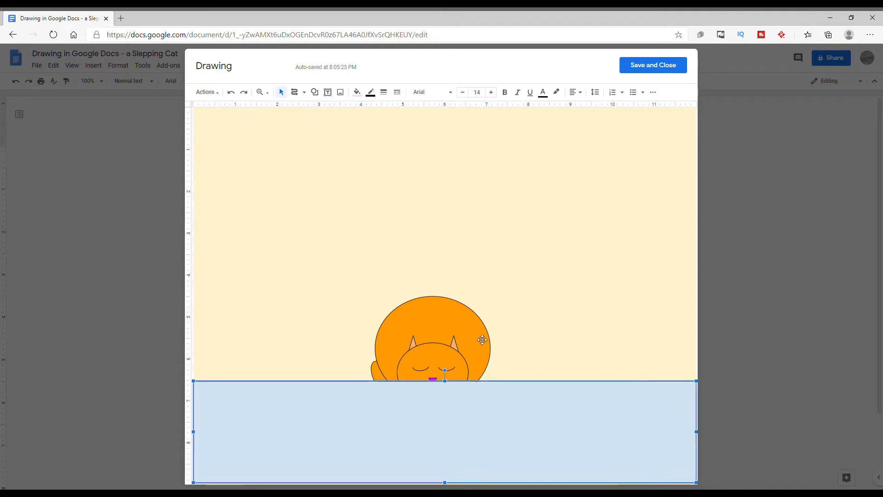
{"action": "right_click", "coordinate": [444, 429]}
{"action": "mouse_move", "coordinate": [483, 392]}
{"action": "left_click", "coordinate": [615, 436]}
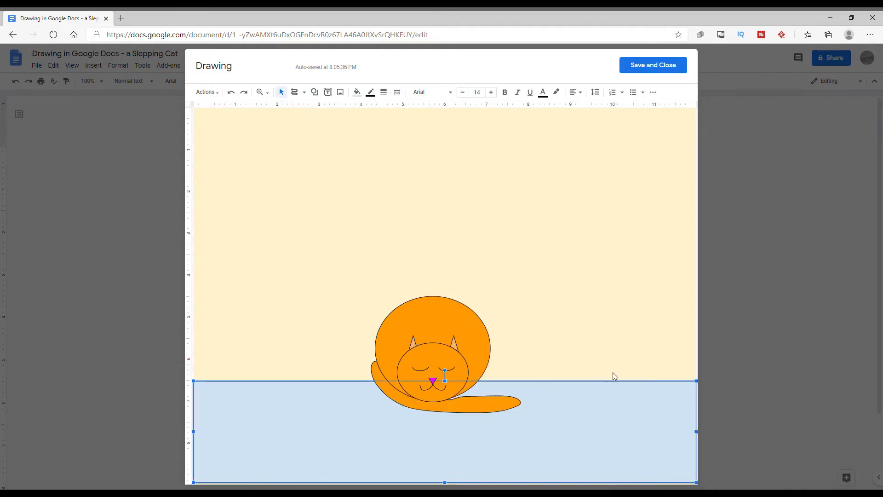
- Fill the floor rectangle with a dark orange-brown
{"action": "left_click", "coordinate": [356, 92]}
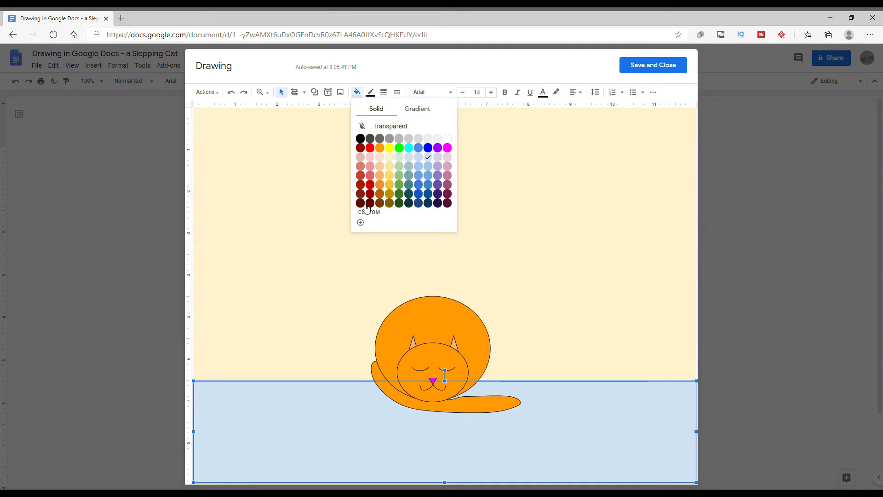
{"action": "left_click", "coordinate": [384, 194]}
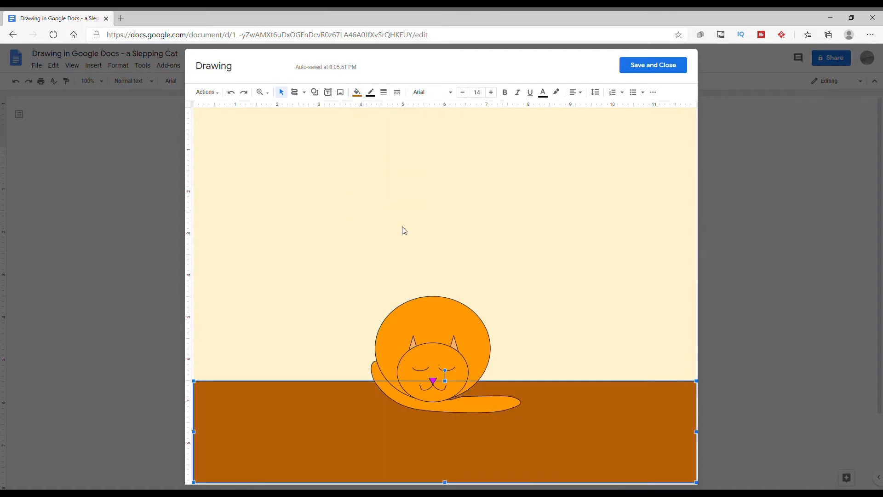
{"action": "left_click", "coordinate": [386, 213]}
- Draw an upright rectangle standing on the floor's top edge near the right side of the canvas
{"action": "left_click", "coordinate": [314, 92]}
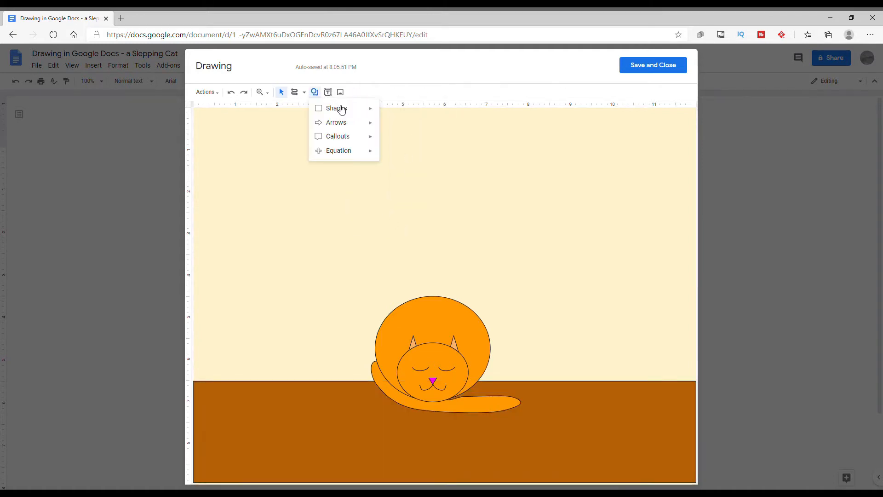
{"action": "left_click", "coordinate": [387, 112]}
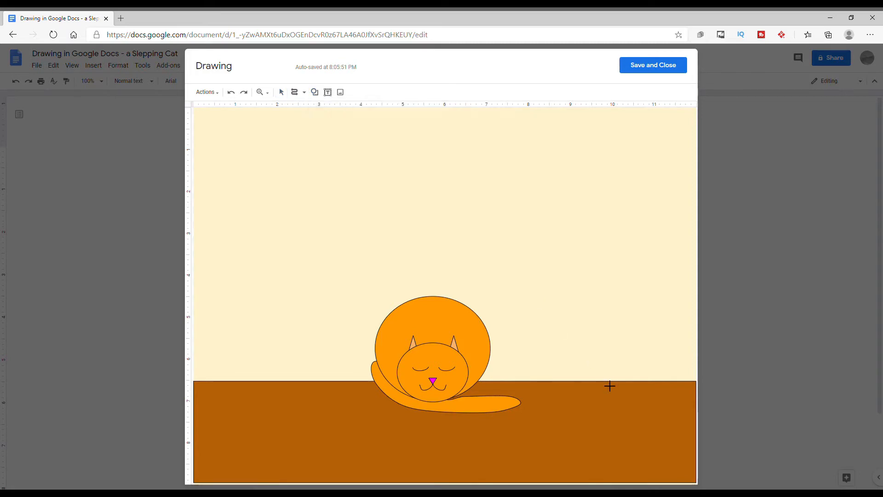
{"action": "left_click_drag", "start_coordinate": [602, 379], "coordinate": [667, 299]}
{"action": "left_click_drag", "start_coordinate": [642, 348], "coordinate": [643, 350]}
- Fill the upright rectangle with the same pale yellow as the background, after trying bright yellow
{"action": "left_click", "coordinate": [357, 92]}
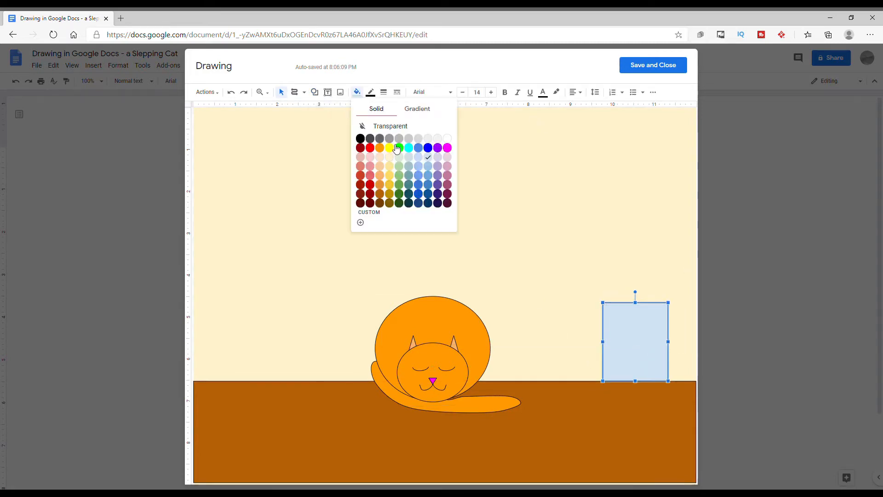
{"action": "left_click", "coordinate": [389, 147]}
{"action": "left_click", "coordinate": [357, 92]}
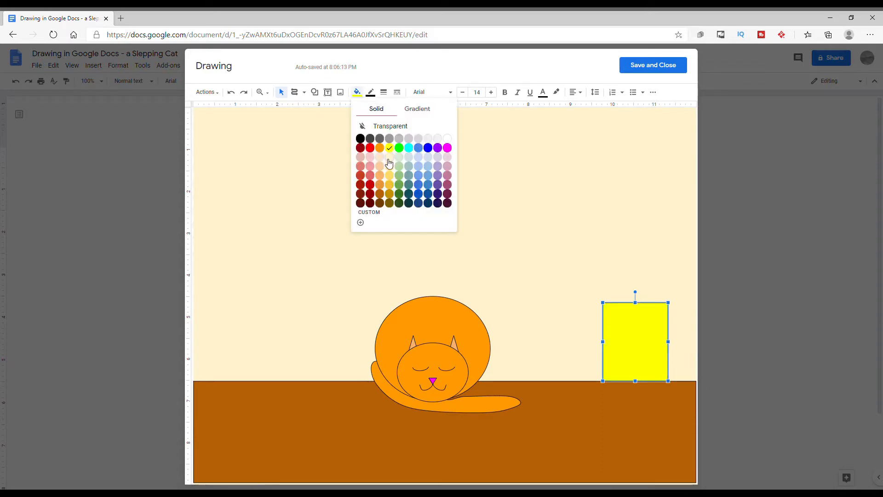
{"action": "left_click", "coordinate": [389, 159]}
{"action": "left_click", "coordinate": [479, 207]}
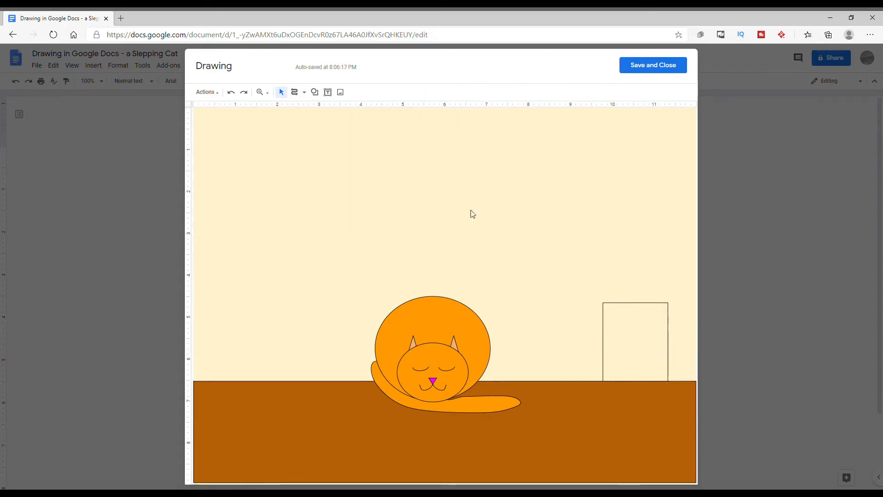
- Draw a tall ellipse resting centred on top of the upright rectangle
{"action": "left_click", "coordinate": [315, 92]}
{"action": "mouse_move", "coordinate": [370, 138]}
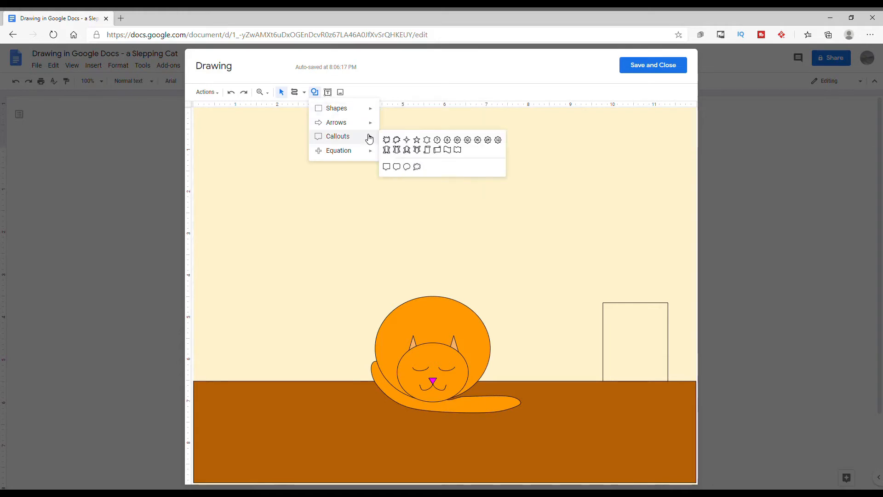
{"action": "mouse_move", "coordinate": [373, 110]}
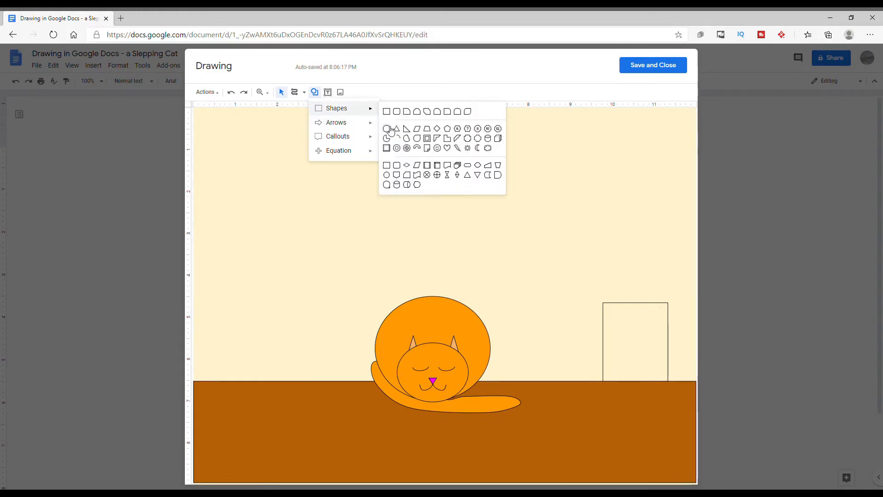
{"action": "left_click", "coordinate": [391, 129]}
{"action": "left_click_drag", "start_coordinate": [617, 244], "coordinate": [640, 285]}
- Set both the fill and the border of the tall ellipse to magenta
{"action": "left_click", "coordinate": [357, 92]}
{"action": "left_click", "coordinate": [449, 147]}
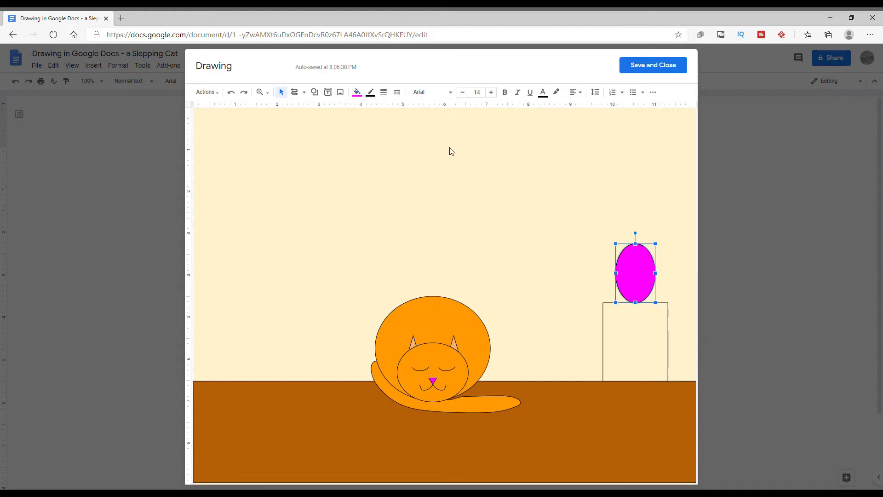
{"action": "left_click", "coordinate": [370, 92]}
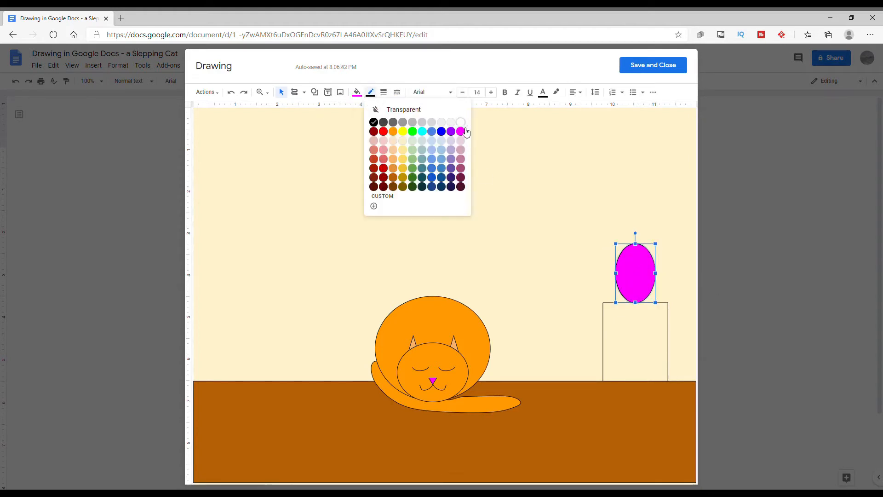
{"action": "left_click", "coordinate": [460, 132]}
{"action": "left_click", "coordinate": [459, 191]}
- Draw a wide, flat ellipse across the top of the magenta vase, as wide as the cabinet below
{"action": "left_click", "coordinate": [314, 92]}
{"action": "mouse_move", "coordinate": [364, 110]}
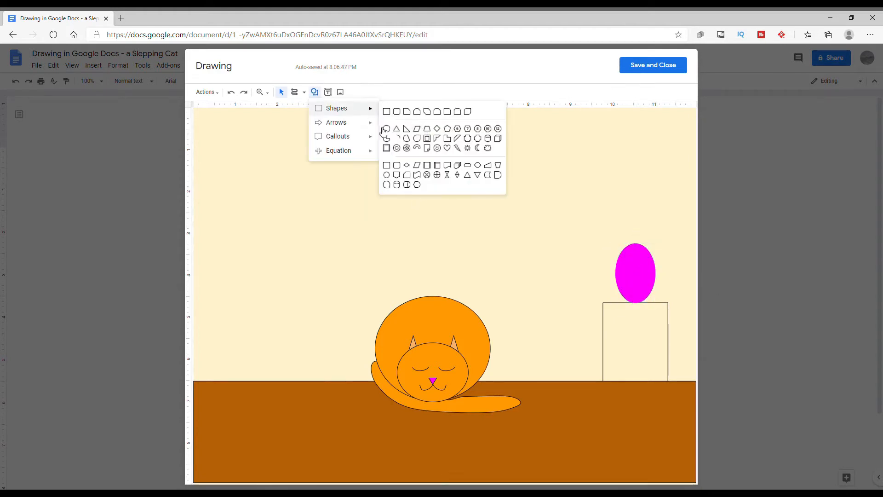
{"action": "left_click", "coordinate": [385, 130]}
{"action": "mouse_move", "coordinate": [592, 236]}
{"action": "left_mouse_down"}
{"action": "mouse_move", "coordinate": [683, 268]}
{"action": "mouse_move", "coordinate": [641, 247]}
{"action": "mouse_move", "coordinate": [601, 241]}
{"action": "mouse_move", "coordinate": [648, 252]}
{"action": "left_mouse_up"}
- Set both the fill and the border of the flat rim ellipse to magenta
{"action": "left_click", "coordinate": [357, 92]}
{"action": "left_click", "coordinate": [447, 147]}
{"action": "left_click", "coordinate": [370, 92]}
{"action": "left_click", "coordinate": [453, 132]}
{"action": "left_click", "coordinate": [536, 173]}
- Draw a smaller flat ellipse inside the vase's rim and fill it with black
{"action": "left_click", "coordinate": [314, 92]}
{"action": "mouse_move", "coordinate": [357, 110]}
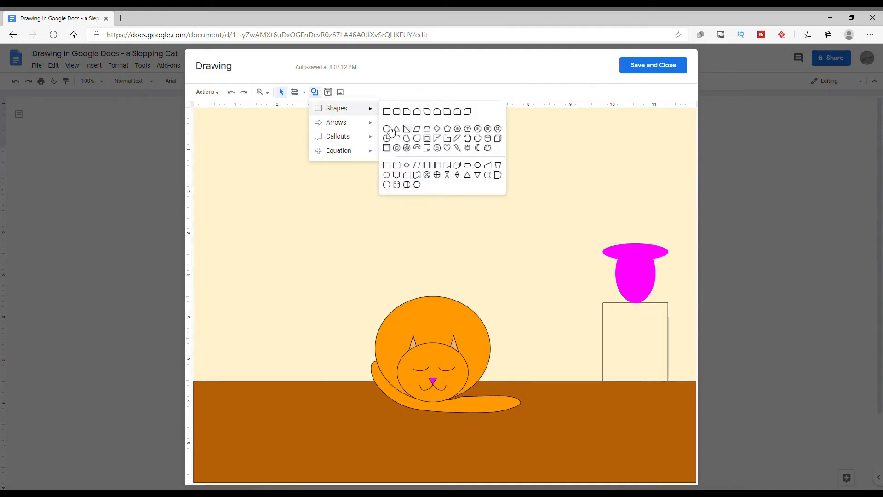
{"action": "left_click", "coordinate": [388, 129]}
{"action": "left_click_drag", "start_coordinate": [658, 258], "coordinate": [655, 256]}
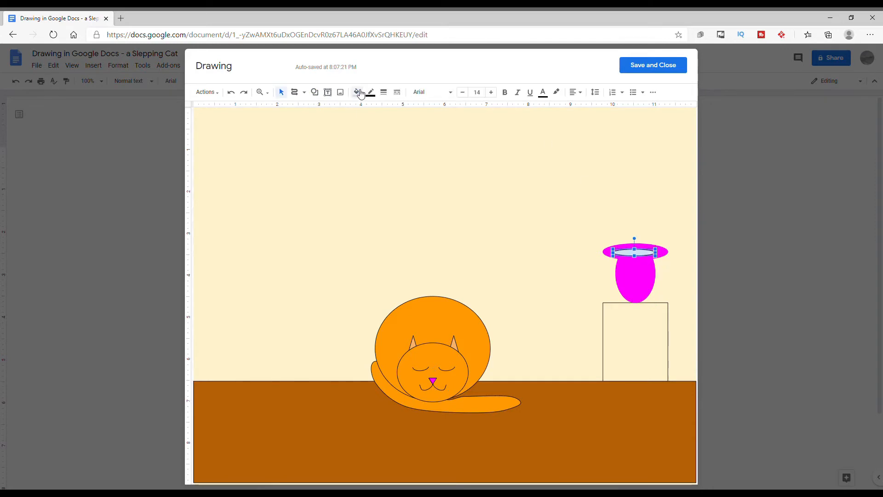
{"action": "left_click", "coordinate": [358, 92]}
{"action": "left_click", "coordinate": [364, 143]}
{"action": "left_click", "coordinate": [314, 92]}
{"action": "mouse_move", "coordinate": [340, 109]}
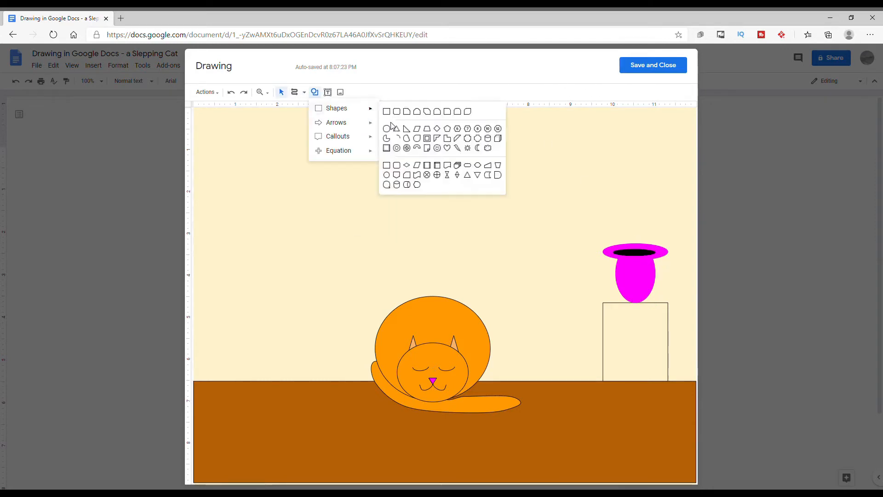
{"action": "left_click", "coordinate": [388, 129]}
{"action": "key", "text": "Escape"}
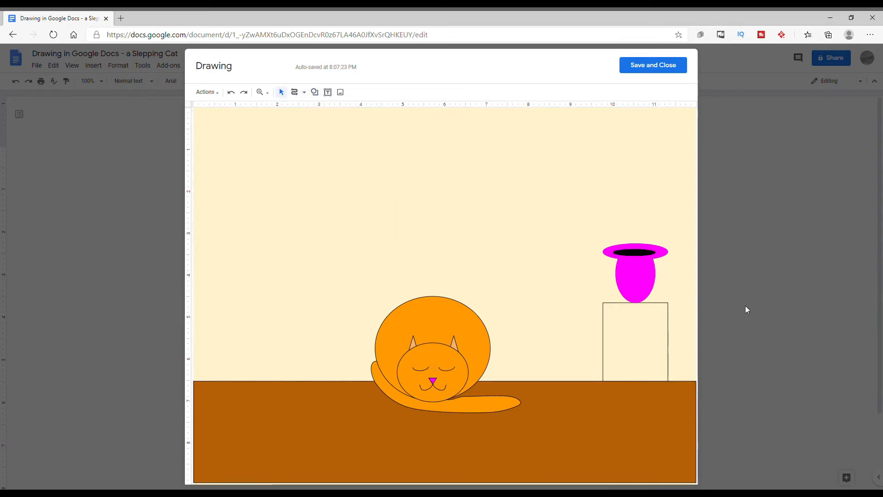
- Nudge the black ellipse so it sits centred within the magenta rim
{"action": "left_click", "coordinate": [639, 254]}
{"action": "left_click", "coordinate": [620, 208]}
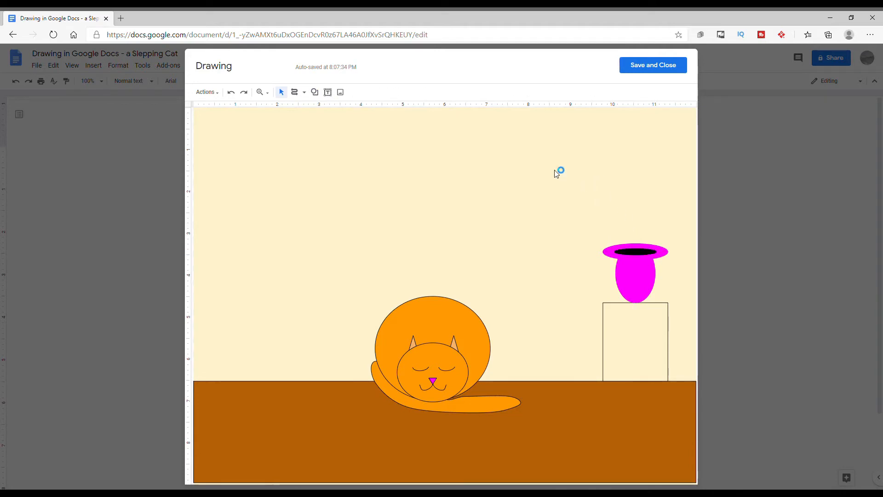
- Draw a narrow upright ellipse rising from the vase's black opening as a stem and fill it with bright green
{"action": "left_click", "coordinate": [314, 92]}
{"action": "mouse_move", "coordinate": [363, 109]}
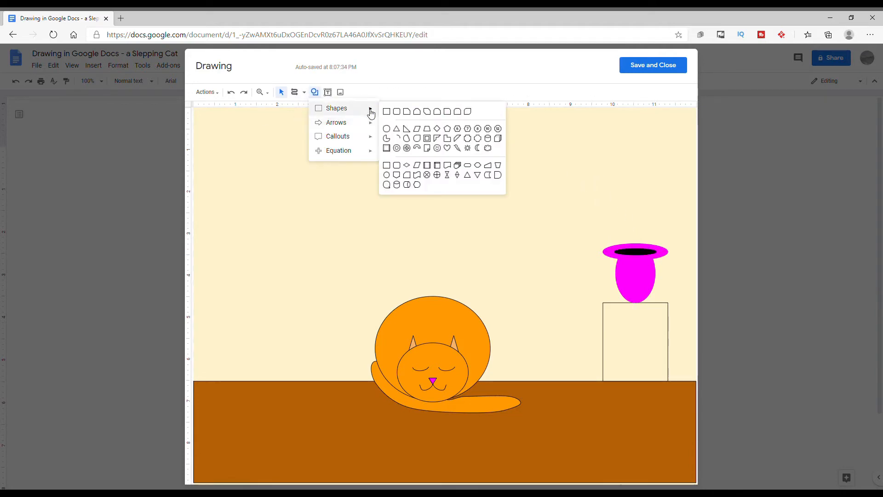
{"action": "left_click", "coordinate": [390, 131]}
{"action": "left_click_drag", "start_coordinate": [642, 227], "coordinate": [639, 207]}
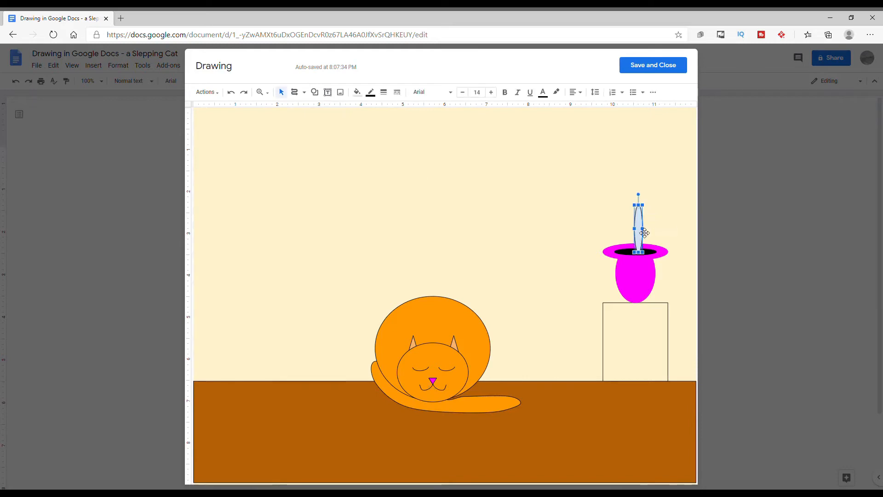
{"action": "left_click", "coordinate": [356, 92]}
{"action": "left_click", "coordinate": [398, 151]}
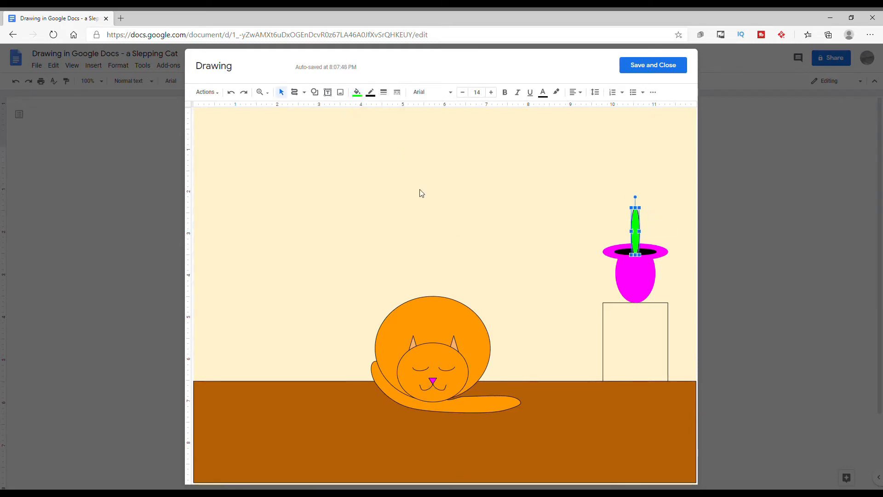
{"action": "left_click", "coordinate": [423, 189]}
- Draw a thin horizontal ellipse across the middle of the stem as leaves and fill it with bright green
{"action": "left_click", "coordinate": [314, 92]}
{"action": "mouse_move", "coordinate": [370, 111]}
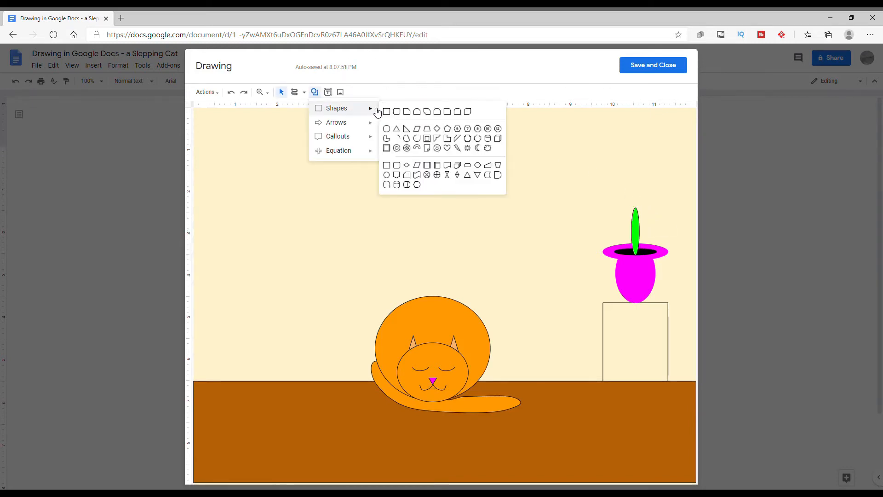
{"action": "left_click", "coordinate": [387, 129]}
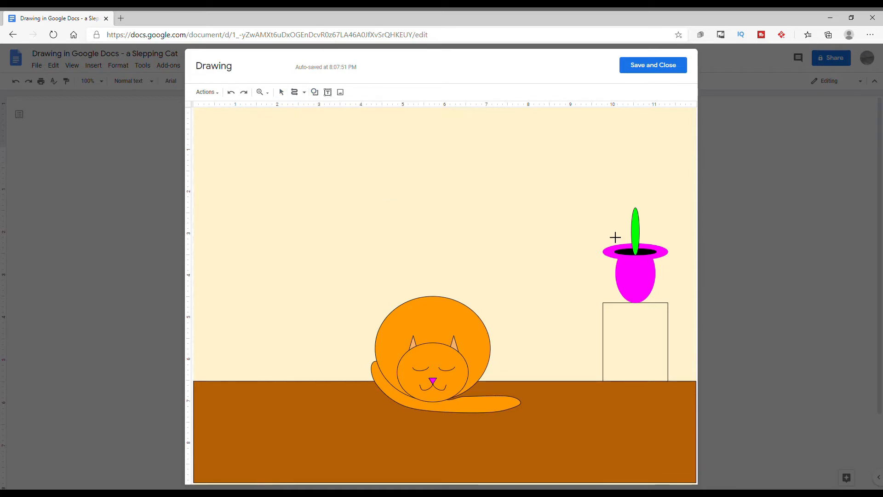
{"action": "left_click_drag", "start_coordinate": [582, 222], "coordinate": [641, 234]}
{"action": "left_click", "coordinate": [357, 92]}
{"action": "left_click", "coordinate": [399, 148]}
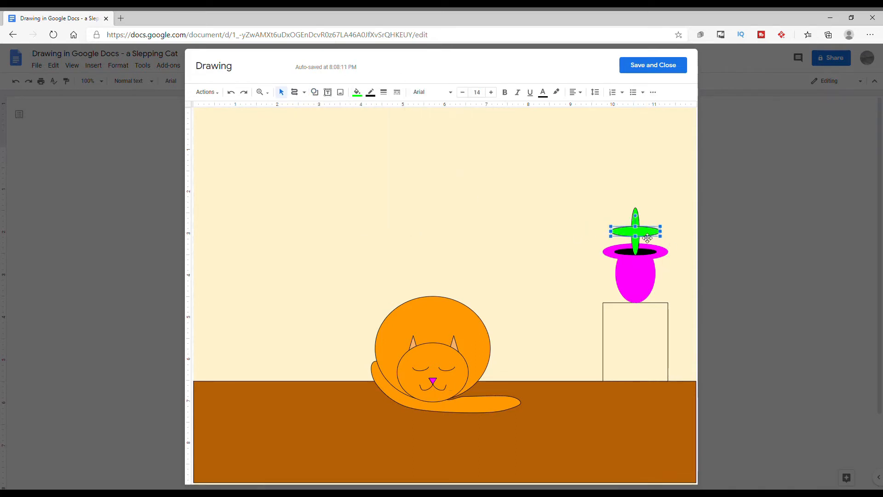
- Move the horizontal leaf ellipse behind the green stem in the stacking order
{"action": "right_click", "coordinate": [643, 233]}
{"action": "mouse_move", "coordinate": [546, 360]}
{"action": "left_click", "coordinate": [414, 400]}
{"action": "key", "text": "Escape"}
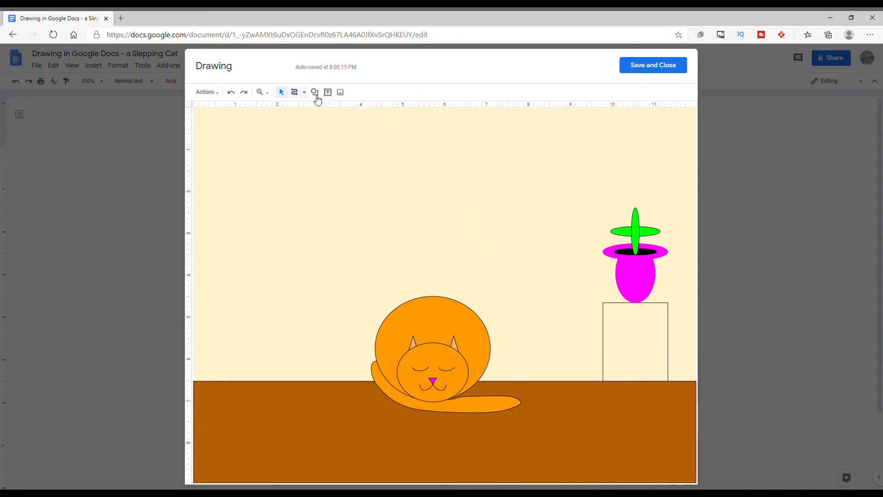
- Draw a sun shape over the upper end of the stem as the flower and fill it with yellow
{"action": "left_click", "coordinate": [314, 92]}
{"action": "mouse_move", "coordinate": [338, 108]}
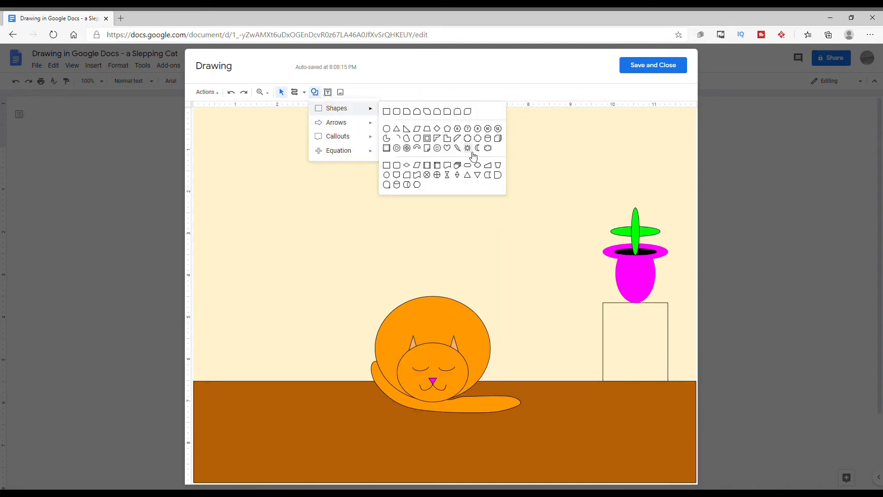
{"action": "left_click_drag", "start_coordinate": [619, 188], "coordinate": [659, 223]}
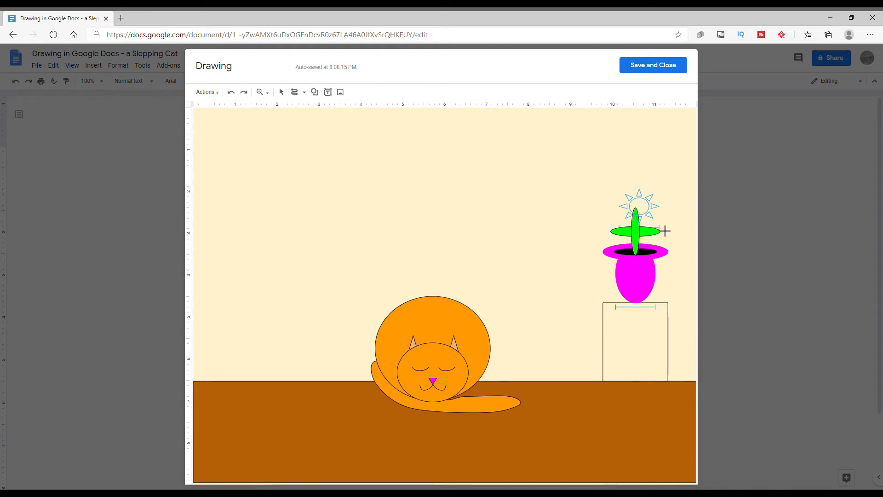
{"action": "left_click", "coordinate": [357, 92]}
{"action": "left_click", "coordinate": [383, 146]}
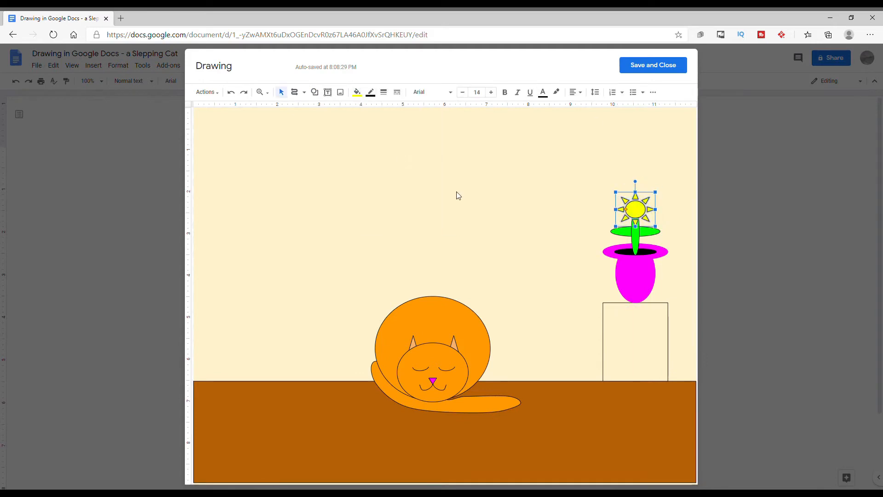
{"action": "left_click", "coordinate": [493, 204]}
- Shrink the horizontal leaf ellipse so it is narrower and thinner, keeping it centred on the stem
{"action": "left_click", "coordinate": [318, 91]}
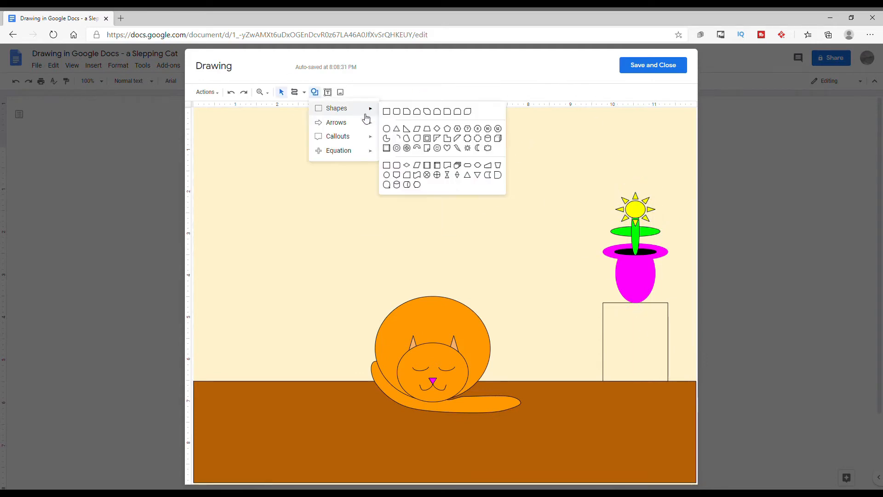
{"action": "left_click", "coordinate": [637, 210]}
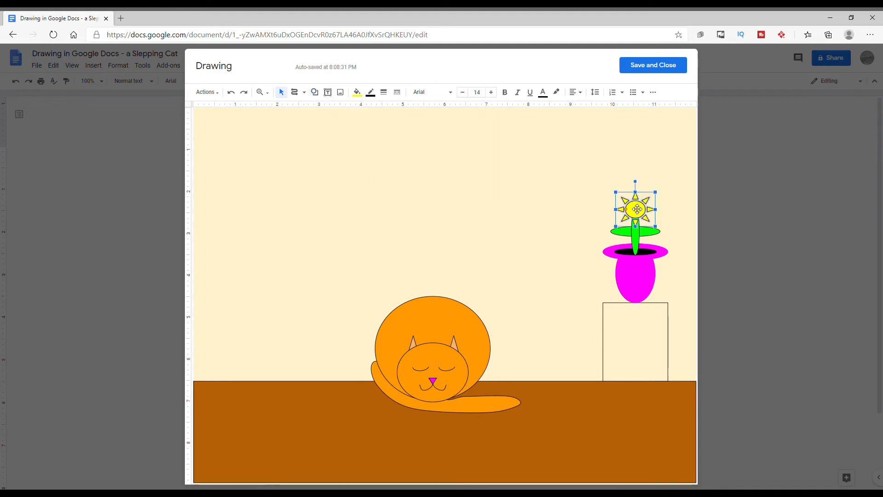
{"action": "left_click", "coordinate": [653, 233]}
{"action": "mouse_move", "coordinate": [660, 231]}
{"action": "left_mouse_down"}
{"action": "mouse_move", "coordinate": [617, 231]}
{"action": "mouse_move", "coordinate": [644, 231]}
{"action": "left_mouse_up"}
{"action": "left_click", "coordinate": [685, 224]}
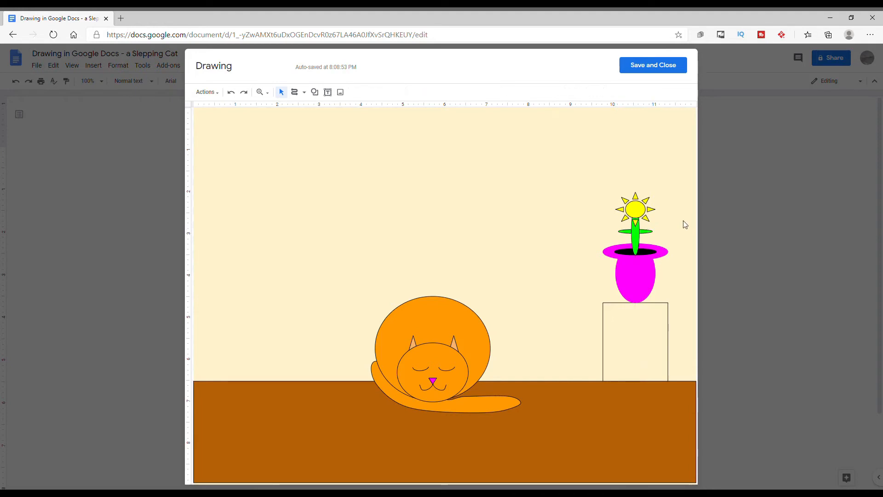
- Draw a small ellipse on the upper part of the cabinet rectangle as a knob and fill it with black
{"action": "left_click", "coordinate": [314, 92]}
{"action": "mouse_move", "coordinate": [340, 106]}
{"action": "left_click", "coordinate": [393, 133]}
{"action": "left_click_drag", "start_coordinate": [645, 337], "coordinate": [644, 335]}
{"action": "left_click", "coordinate": [360, 92]}
{"action": "left_click", "coordinate": [360, 138]}
{"action": "left_click", "coordinate": [472, 233]}
- Add a straight line spanning the cabinet's width just below the black knob to form a drawer
{"action": "left_click", "coordinate": [304, 92]}
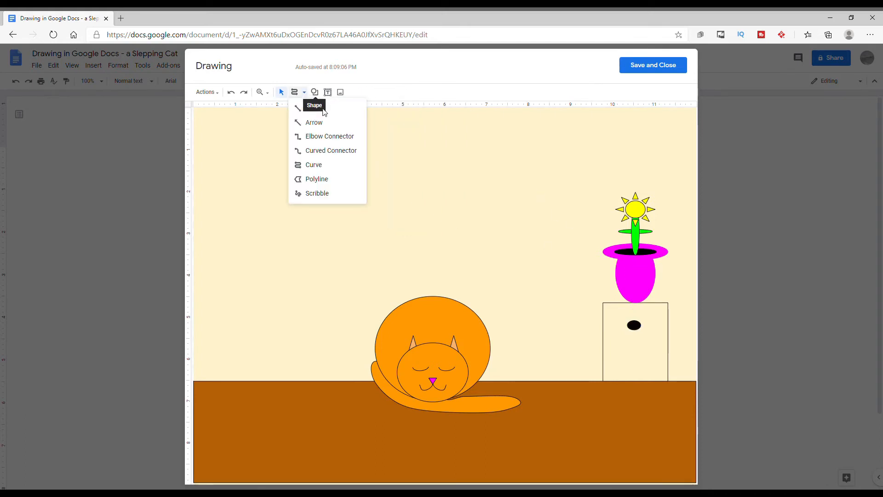
{"action": "left_click", "coordinate": [333, 107]}
{"action": "left_click", "coordinate": [333, 107]}
{"action": "left_click", "coordinate": [304, 93]}
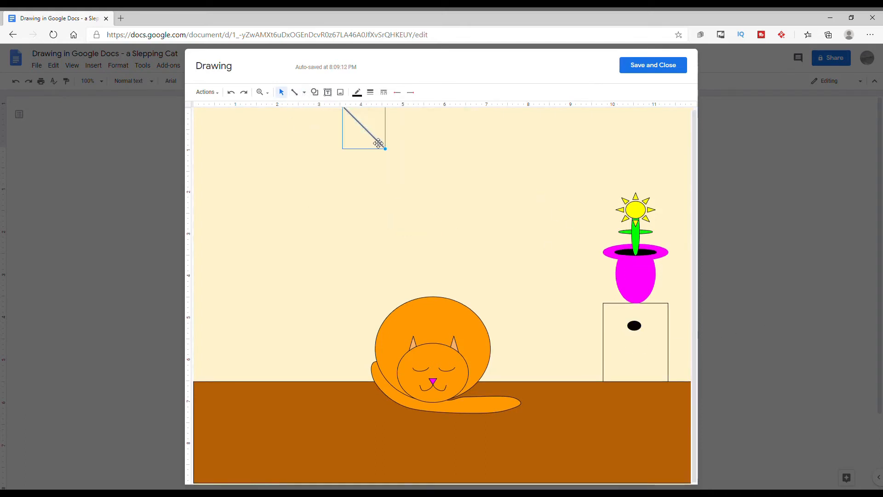
{"action": "left_click_drag", "start_coordinate": [378, 143], "coordinate": [638, 367]}
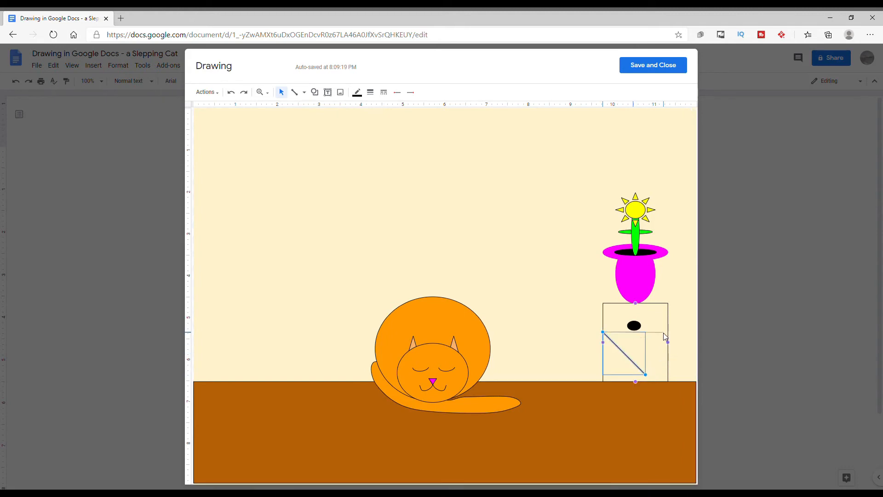
{"action": "left_click_drag", "start_coordinate": [664, 335], "coordinate": [658, 337]}
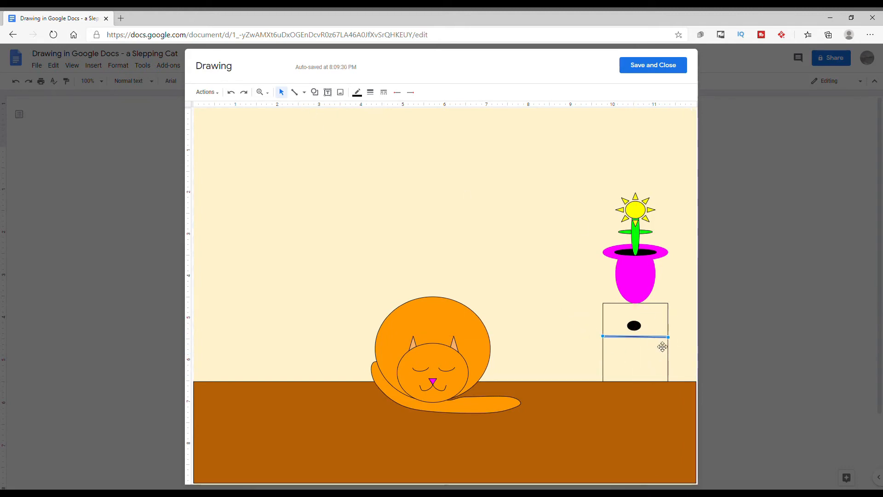
- Make the black knob rounder and centre it within the drawer
{"action": "left_click", "coordinate": [634, 326]}
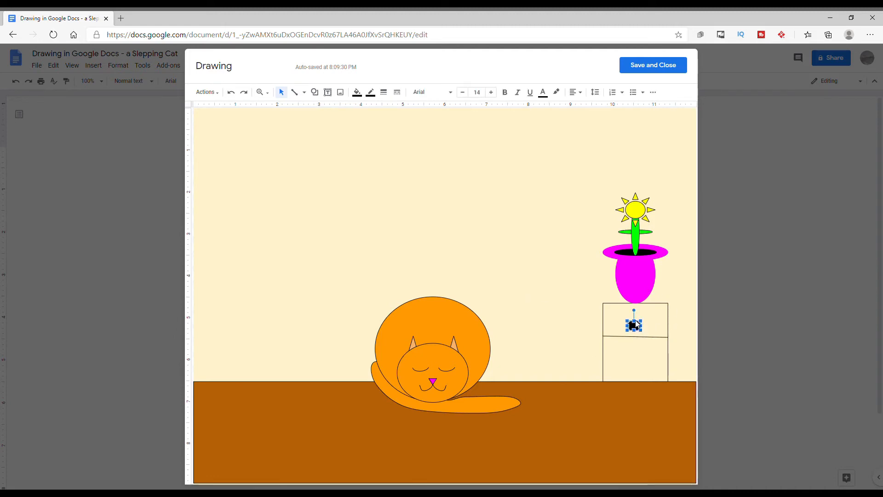
{"action": "left_click_drag", "start_coordinate": [636, 324], "coordinate": [637, 320]}
{"action": "left_click", "coordinate": [644, 348]}
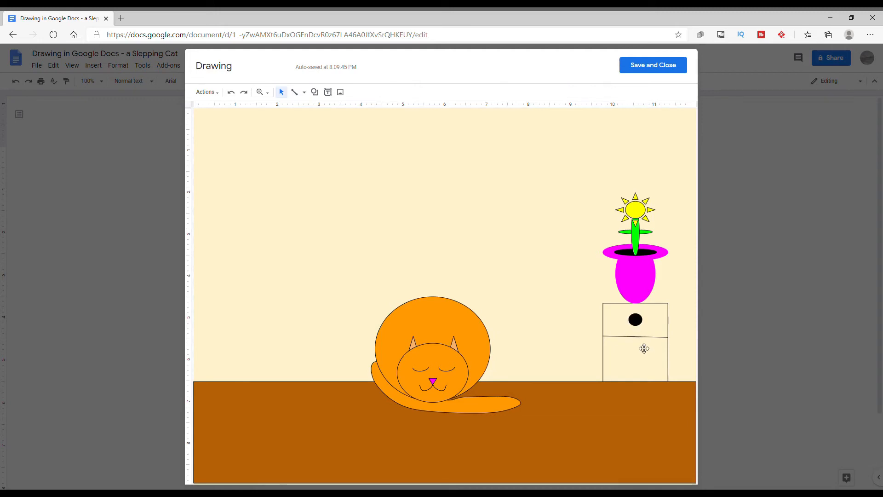
- Draw a rectangle at the floor's upper edge over the cat's lower part, extending just beyond both ends of the tail
{"action": "left_click", "coordinate": [315, 91]}
{"action": "left_click", "coordinate": [321, 93]}
{"action": "left_click", "coordinate": [317, 92]}
{"action": "left_click", "coordinate": [386, 111]}
{"action": "left_click_drag", "start_coordinate": [413, 142], "coordinate": [357, 413]}
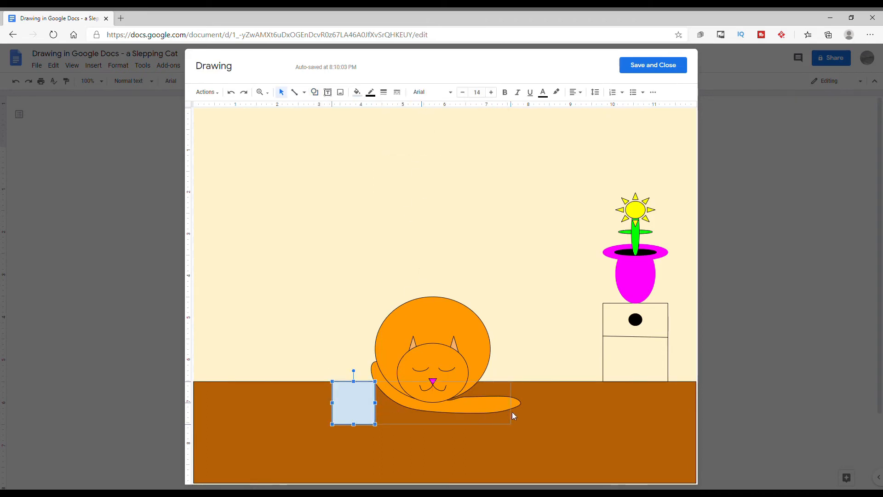
{"action": "left_click_drag", "start_coordinate": [526, 414], "coordinate": [526, 414]}
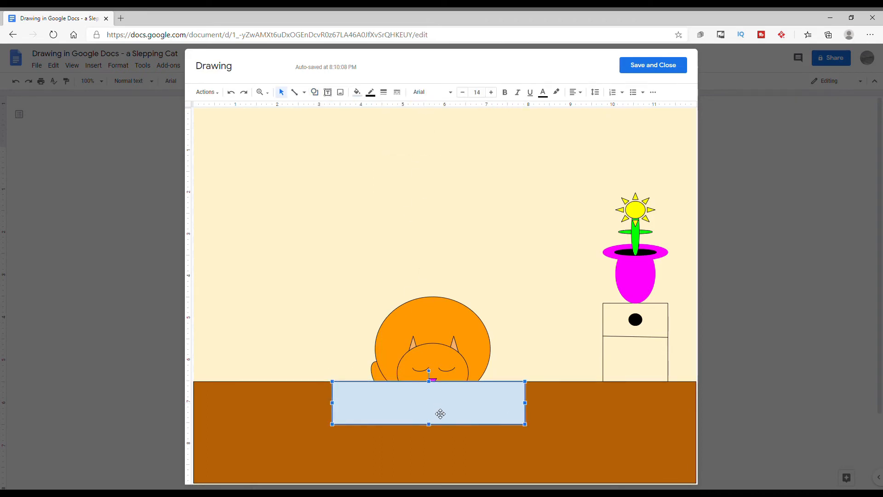
- Send the new light blue rectangle behind the cat in the stacking order
{"action": "right_click", "coordinate": [506, 414]}
{"action": "mouse_move", "coordinate": [560, 379]}
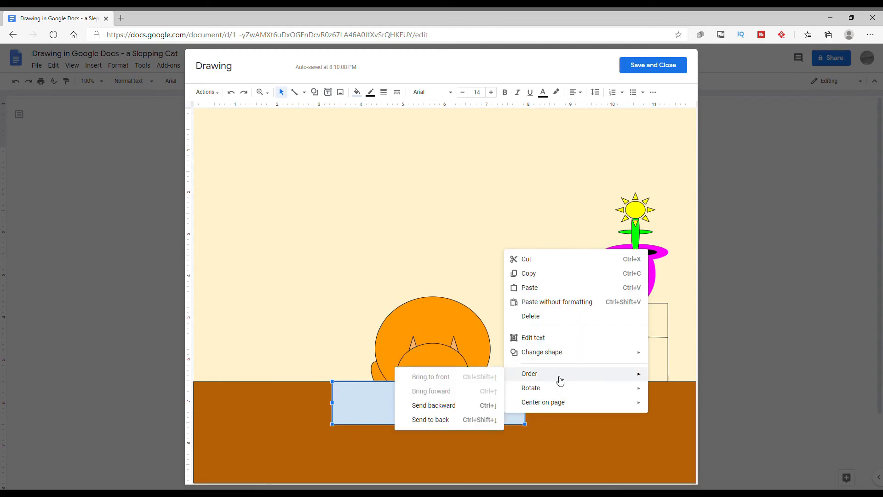
{"action": "left_click", "coordinate": [475, 420]}
{"action": "right_click", "coordinate": [499, 399]}
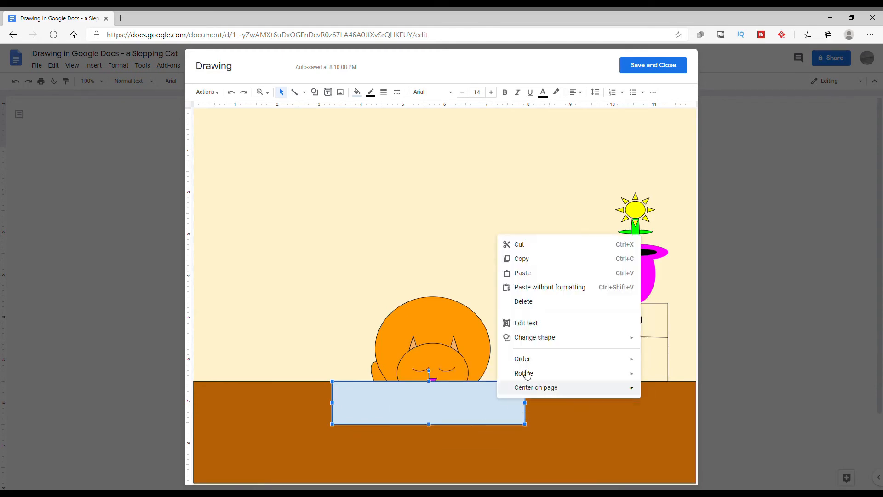
{"action": "mouse_move", "coordinate": [522, 359]}
{"action": "left_click", "coordinate": [455, 405]}
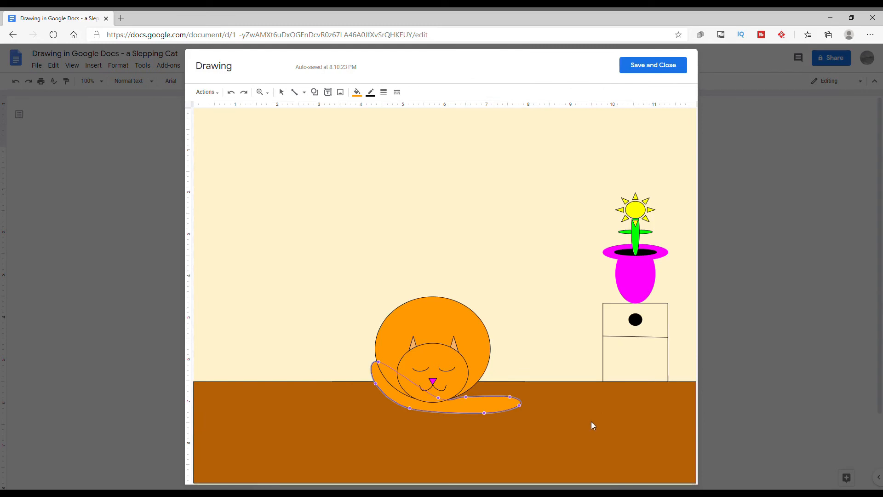
{"action": "key", "text": "Escape"}
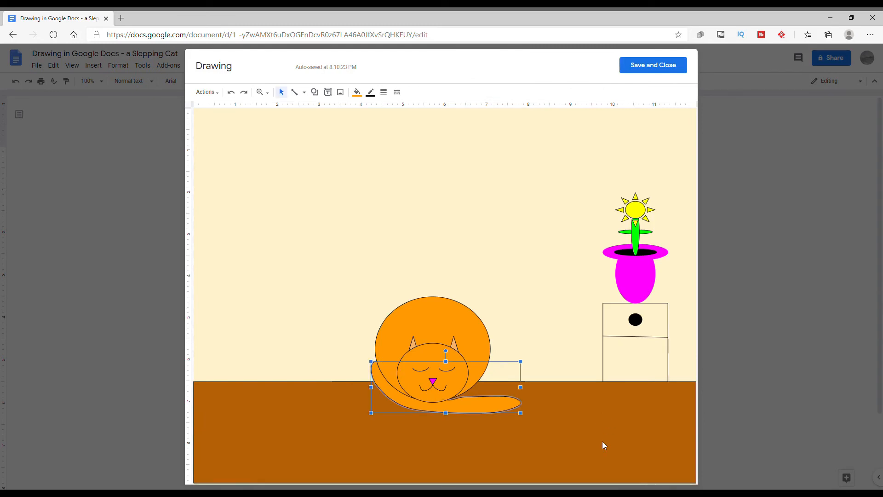
- Send the brown floor rectangle to the back of the stacking order
{"action": "left_click", "coordinate": [602, 445]}
{"action": "right_click", "coordinate": [603, 416]}
{"action": "mouse_move", "coordinate": [496, 379]}
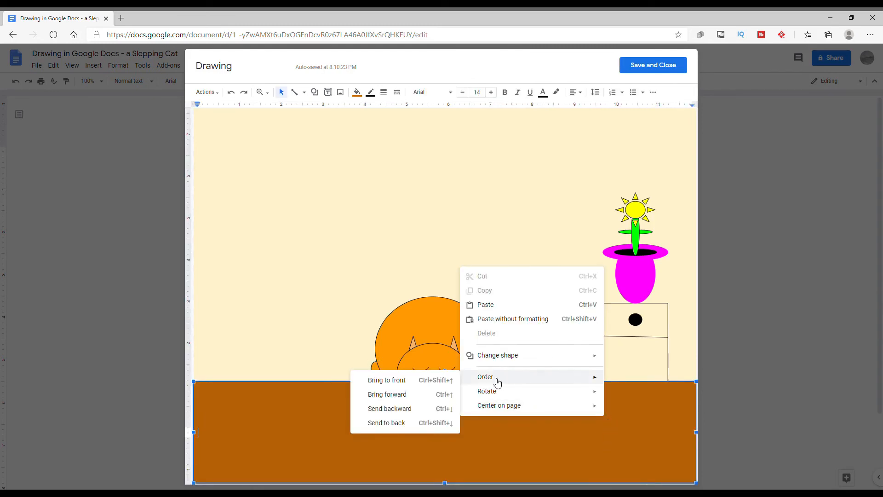
{"action": "left_click", "coordinate": [434, 426]}
- Fill the rug rectangle beneath the cat with red, after trying red on the floor
{"action": "left_click", "coordinate": [357, 92]}
{"action": "left_click", "coordinate": [371, 144]}
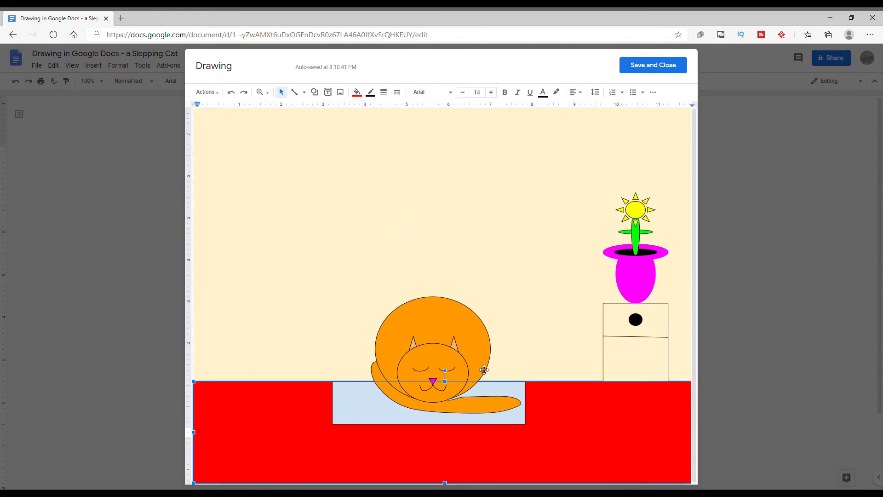
{"action": "left_click", "coordinate": [357, 92]}
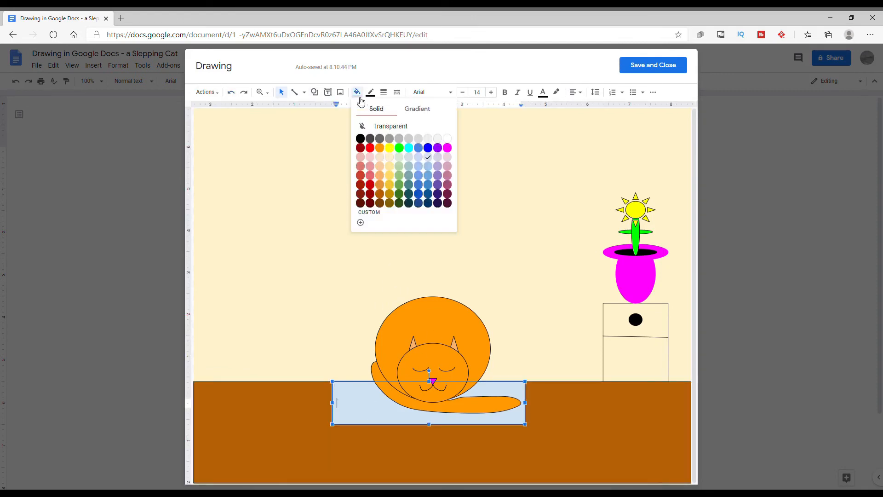
{"action": "left_click", "coordinate": [375, 147]}
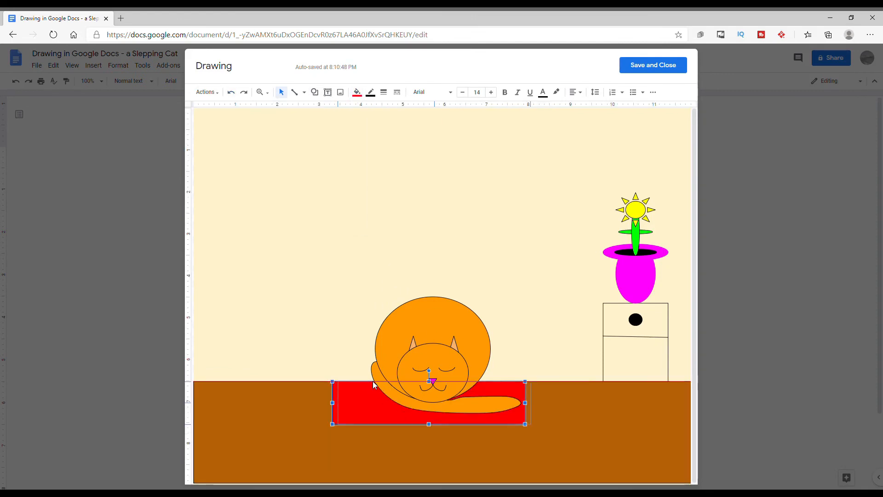
- Shift the red rug slightly to the right so it extends beyond the tip of the cat's tail
{"action": "left_click_drag", "start_coordinate": [372, 381], "coordinate": [379, 382]}
{"action": "left_click", "coordinate": [478, 242]}
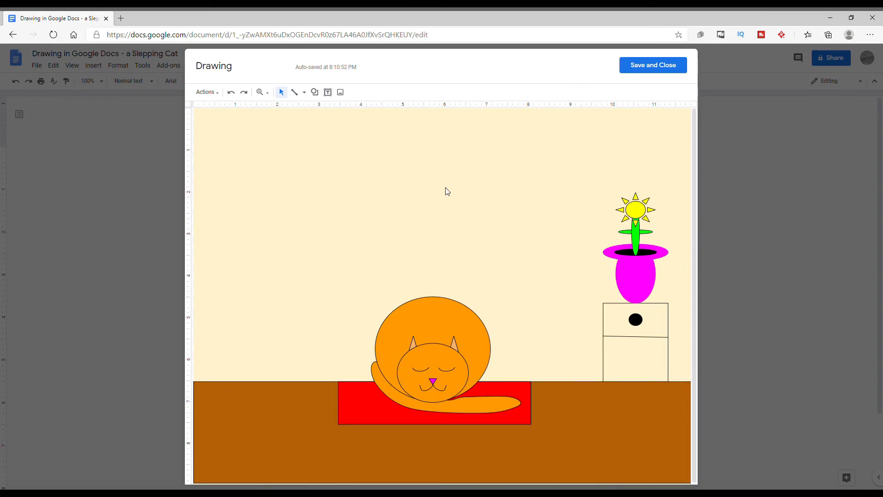
- Draw a large upright rectangle for a window on the wall, above and to the left of the cat
{"action": "left_click", "coordinate": [318, 94]}
{"action": "mouse_move", "coordinate": [341, 109]}
{"action": "double_click", "coordinate": [387, 111]}
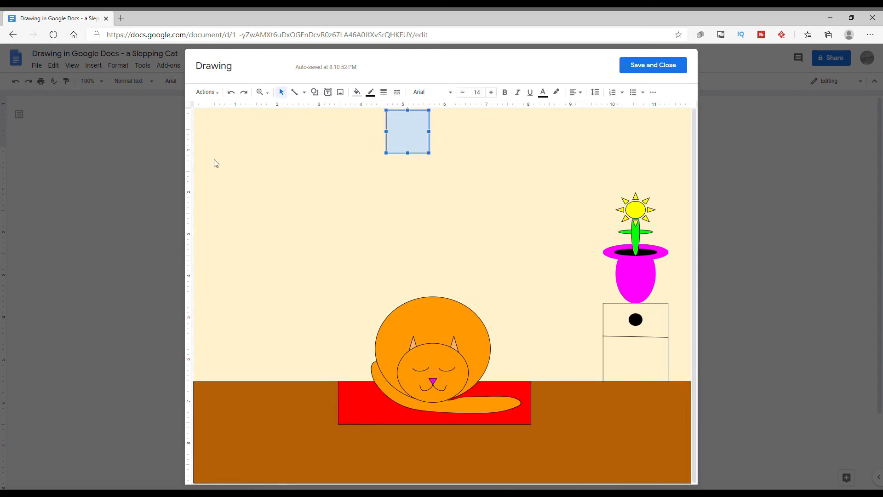
{"action": "left_click_drag", "start_coordinate": [403, 137], "coordinate": [360, 292]}
- Fill the window rectangle with light gray, after trying cyan and white
{"action": "left_click", "coordinate": [357, 92]}
{"action": "left_click", "coordinate": [407, 154]}
{"action": "left_click", "coordinate": [357, 92]}
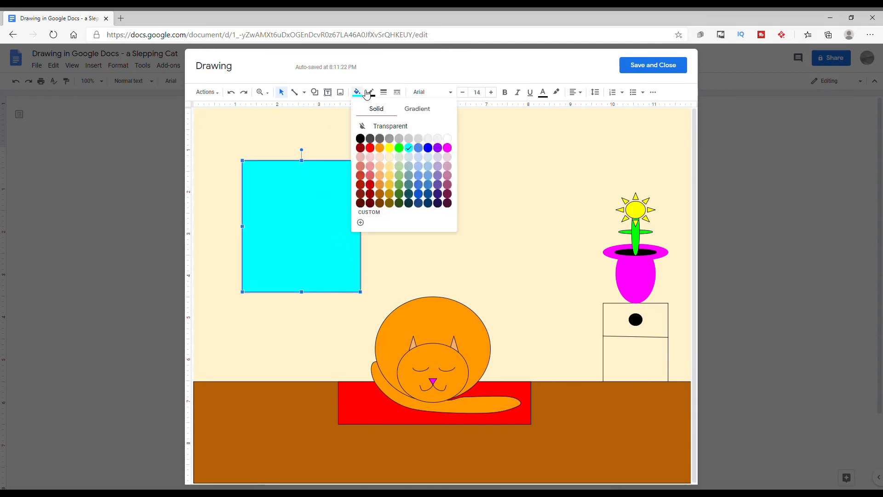
{"action": "left_click", "coordinate": [446, 138]}
{"action": "left_click", "coordinate": [362, 94]}
{"action": "left_click", "coordinate": [418, 139]}
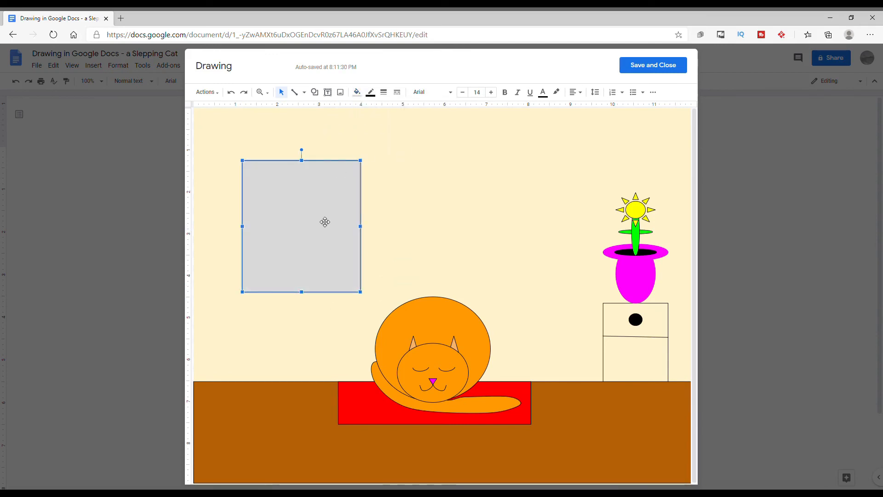
{"action": "right_click", "coordinate": [341, 242]}
{"action": "left_click", "coordinate": [393, 281]}
- Draw a horizontal and a vertical line between the window's edge midpoints, dividing it into four panes
{"action": "left_click", "coordinate": [304, 92]}
{"action": "left_click", "coordinate": [300, 105]}
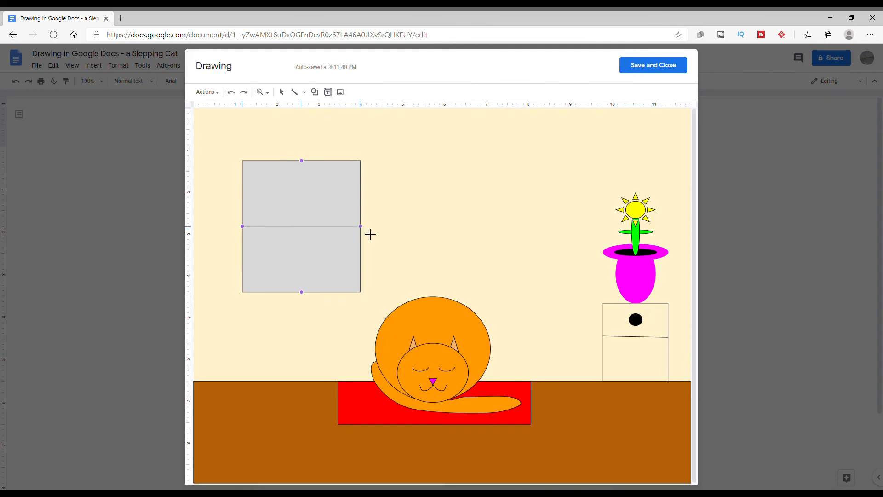
{"action": "mouse_move", "coordinate": [362, 227]}
{"action": "left_mouse_down"}
{"action": "mouse_move", "coordinate": [405, 270]}
{"action": "mouse_move", "coordinate": [317, 183]}
{"action": "mouse_move", "coordinate": [315, 252]}
{"action": "mouse_move", "coordinate": [301, 293]}
{"action": "left_mouse_up"}
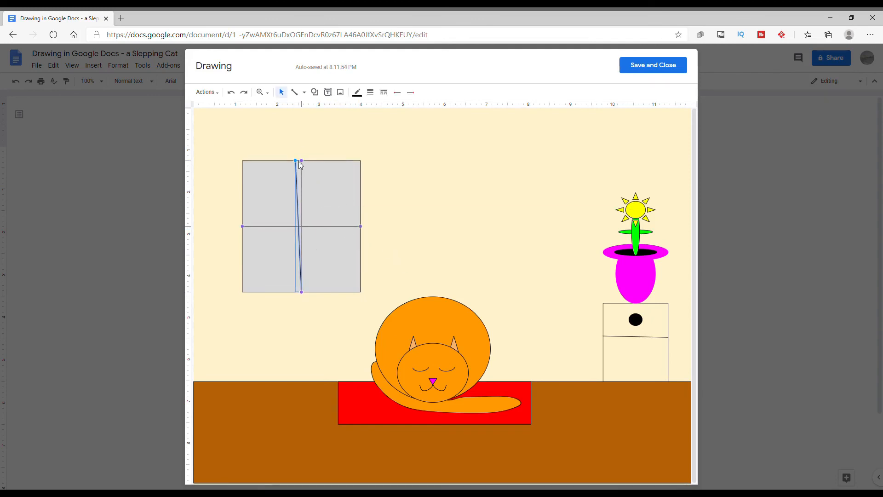
{"action": "left_click_drag", "start_coordinate": [299, 161], "coordinate": [302, 161]}
{"action": "left_click", "coordinate": [360, 195]}
{"action": "left_click", "coordinate": [399, 195]}
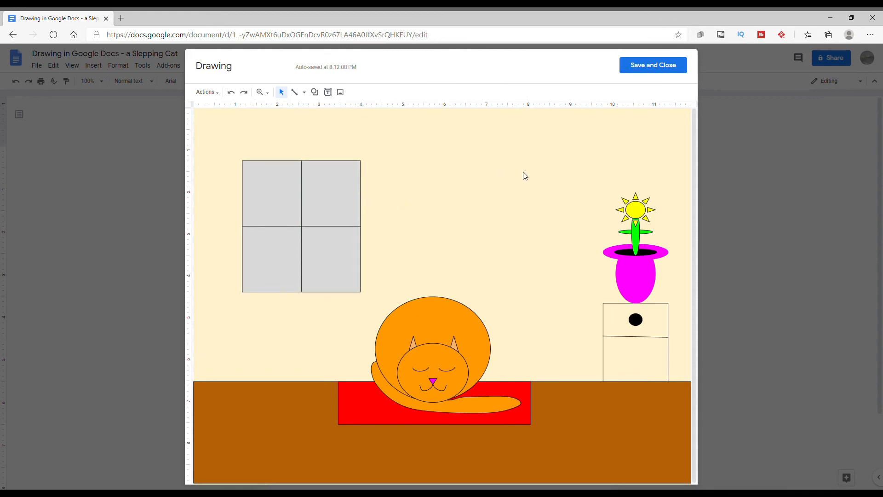
- Save and close the drawing to place it in the document, and show the available download formats
{"action": "left_click", "coordinate": [639, 68]}
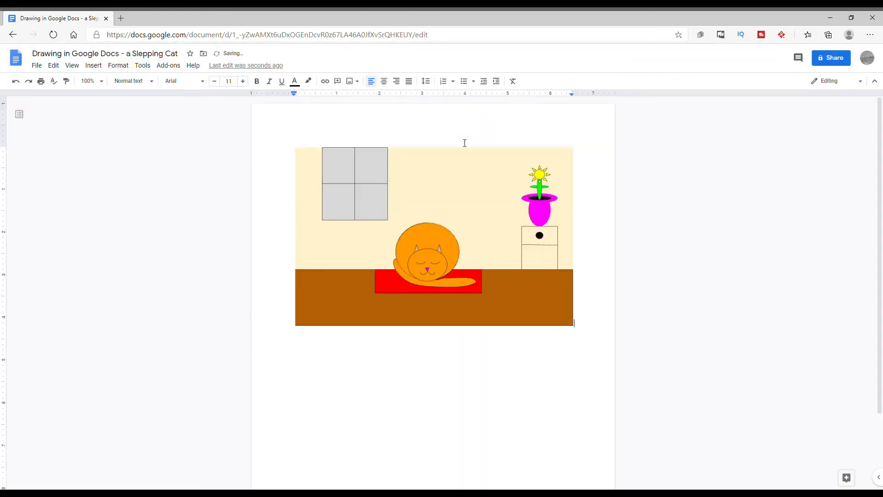
{"action": "left_click", "coordinate": [94, 65]}
{"action": "left_click", "coordinate": [36, 66]}
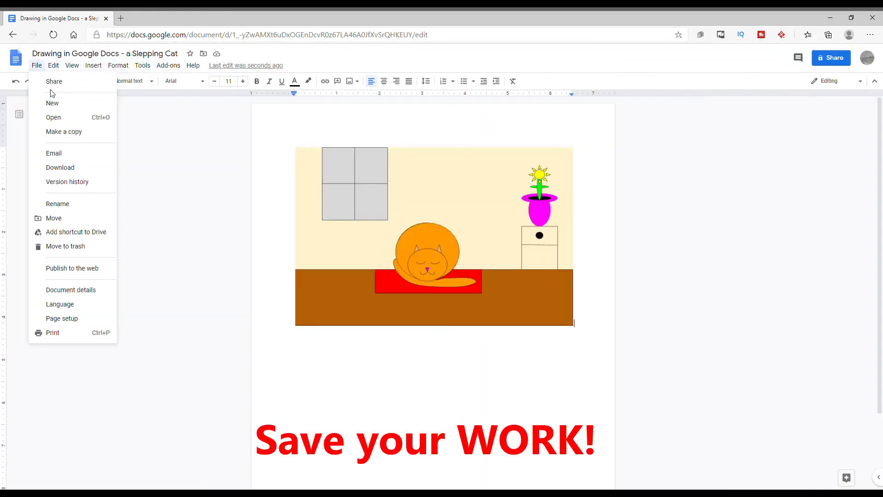
{"action": "mouse_move", "coordinate": [106, 168]}
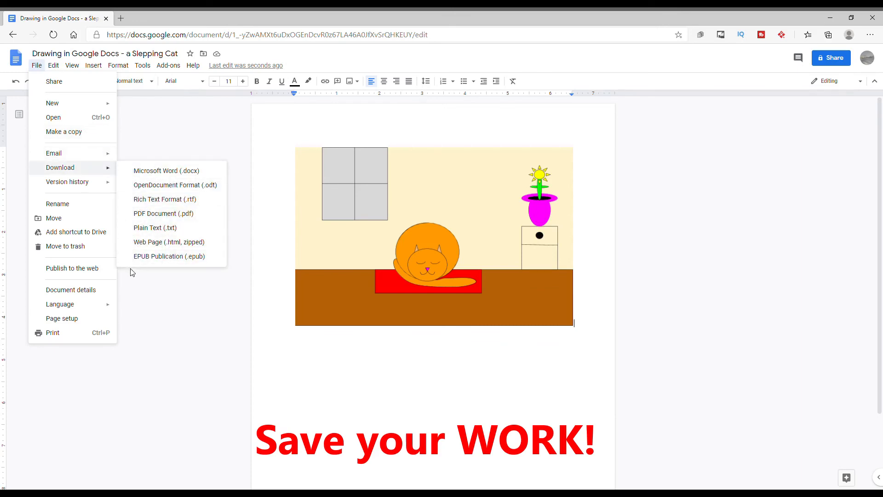